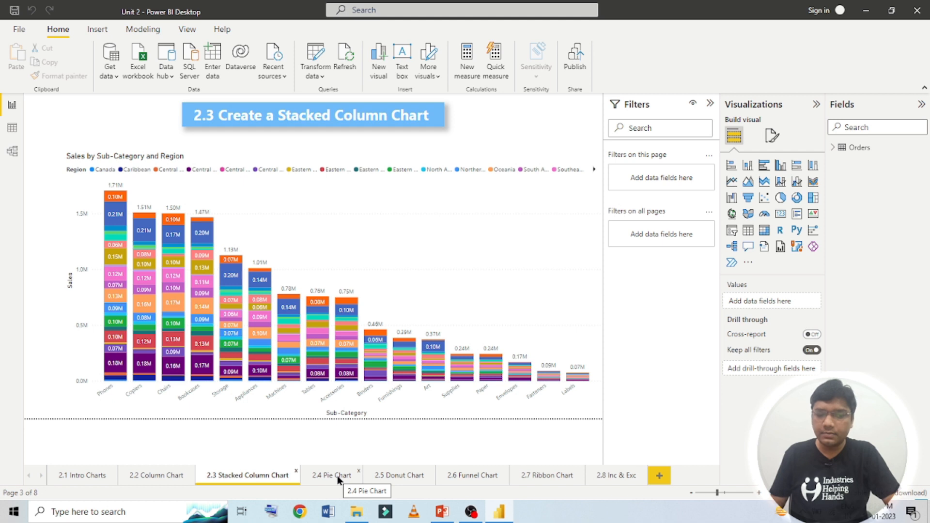
# - Open the 2.6 Funnel Chart report page
pyautogui.click(334, 476)
pyautogui.click(400, 476)
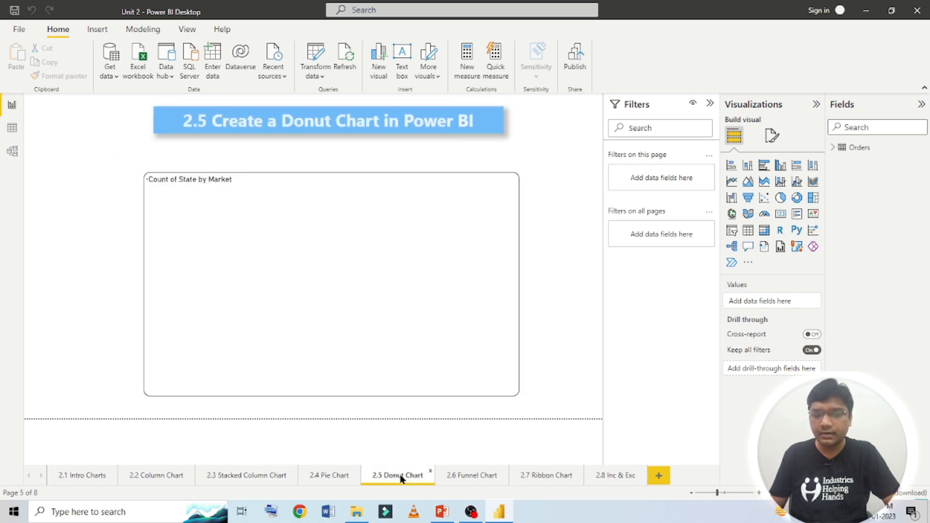
pyautogui.click(471, 476)
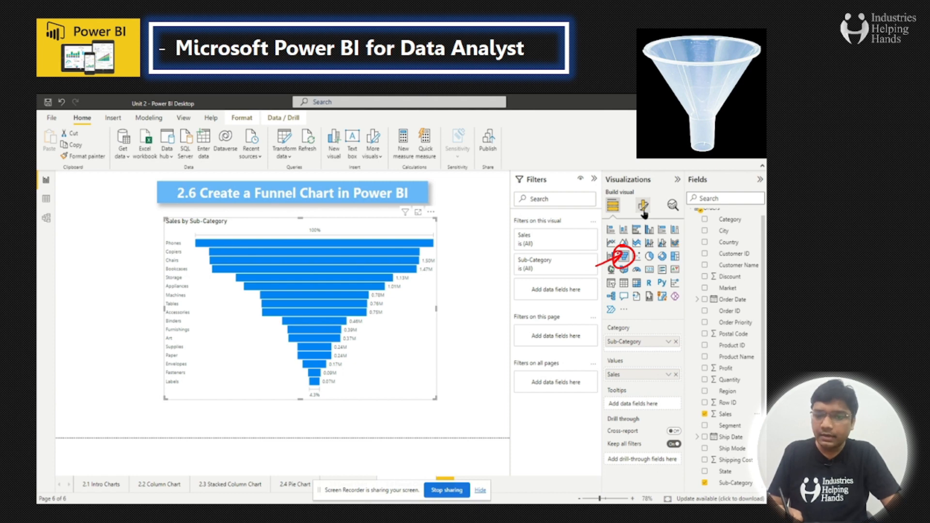
pyautogui.press('e')
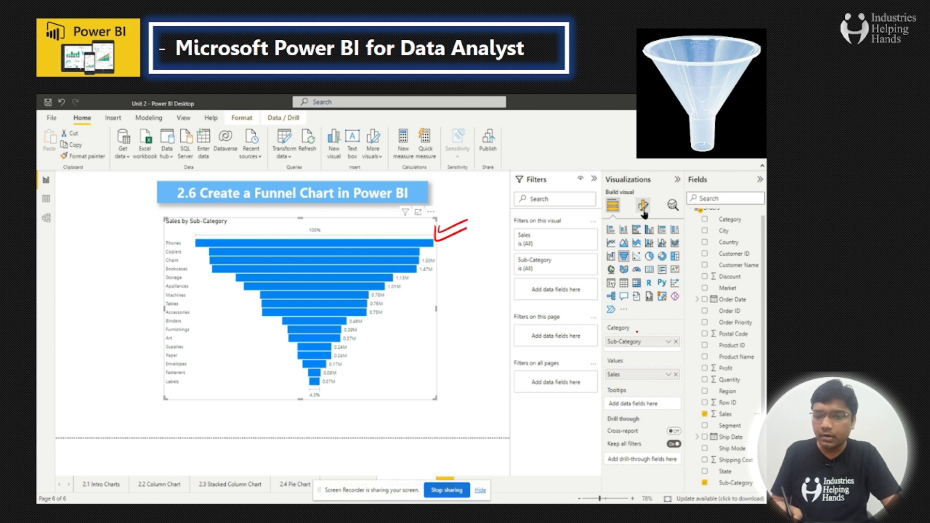
pyautogui.moveTo(630, 330)
pyautogui.mouseDown()
pyautogui.moveTo(635, 355)
pyautogui.moveTo(621, 326)
pyautogui.mouseUp()
pyautogui.moveTo(707, 481)
pyautogui.mouseDown()
pyautogui.moveTo(689, 403)
pyautogui.moveTo(640, 341)
pyautogui.moveTo(636, 358)
pyautogui.moveTo(661, 344)
pyautogui.moveTo(629, 373)
pyautogui.moveTo(688, 409)
pyautogui.mouseUp()
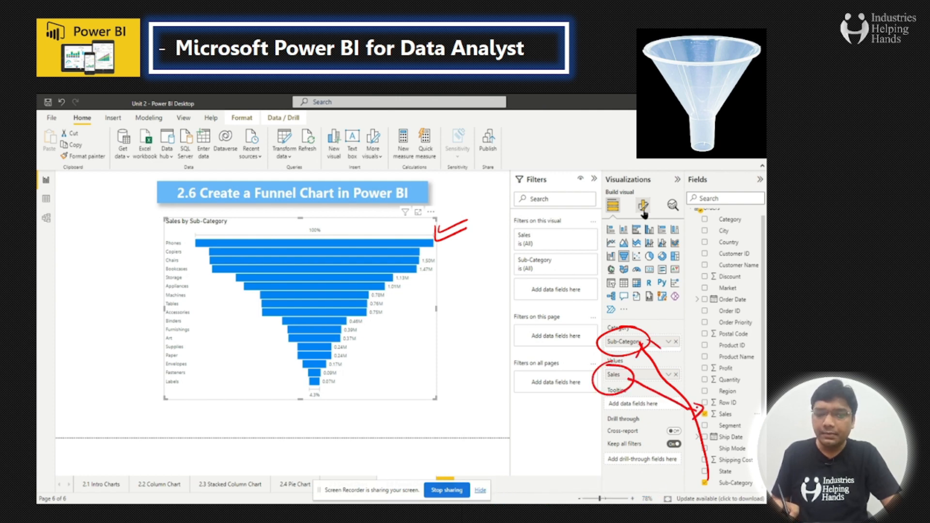
pyautogui.press('e')
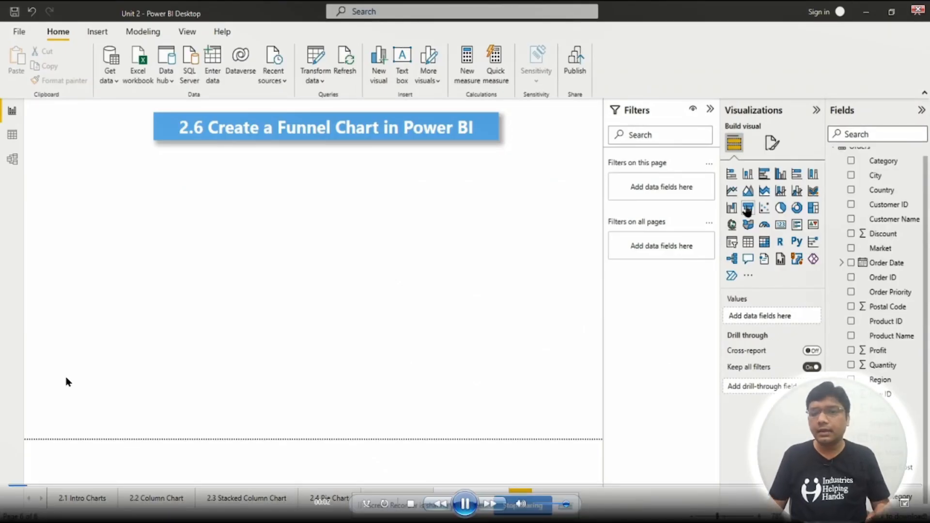
# - Create an enlarged funnel chart beneath the page heading, with Sub-Category as the category and Sales as the values
pyautogui.click(747, 208)
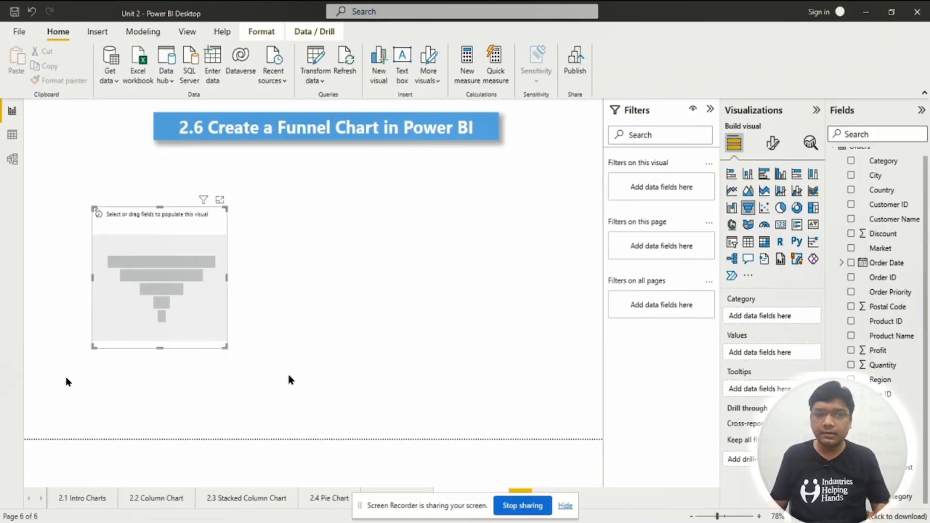
pyautogui.moveTo(225, 347); pyautogui.dragTo(439, 436)
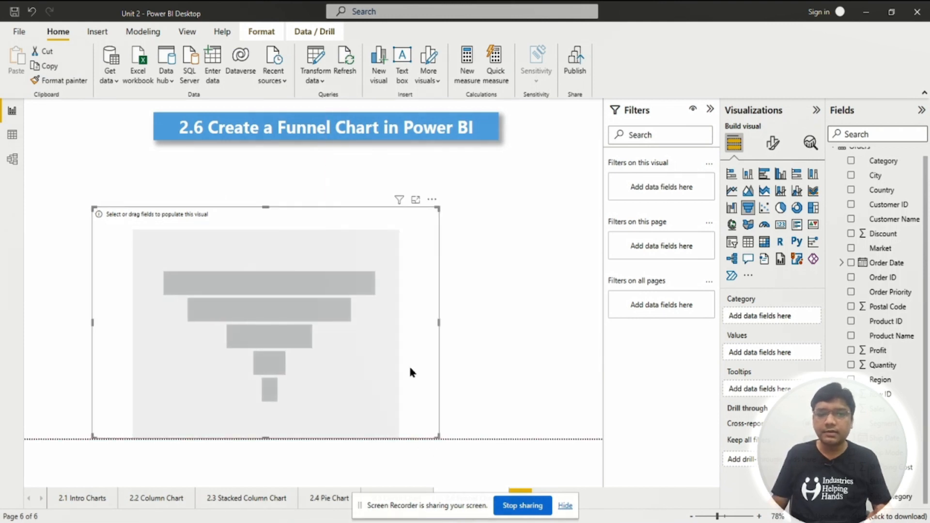
pyautogui.moveTo(327, 211); pyautogui.dragTo(398, 167)
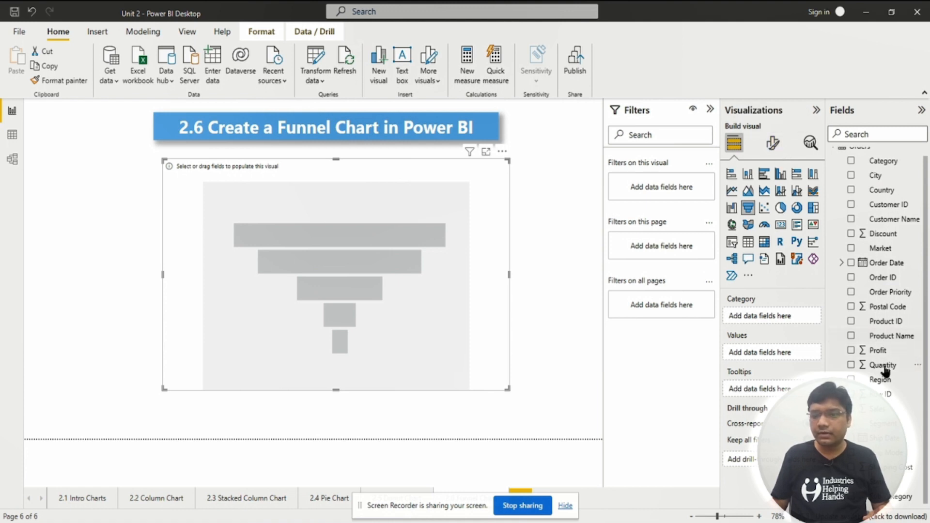
pyautogui.moveTo(888, 505); pyautogui.dragTo(787, 322)
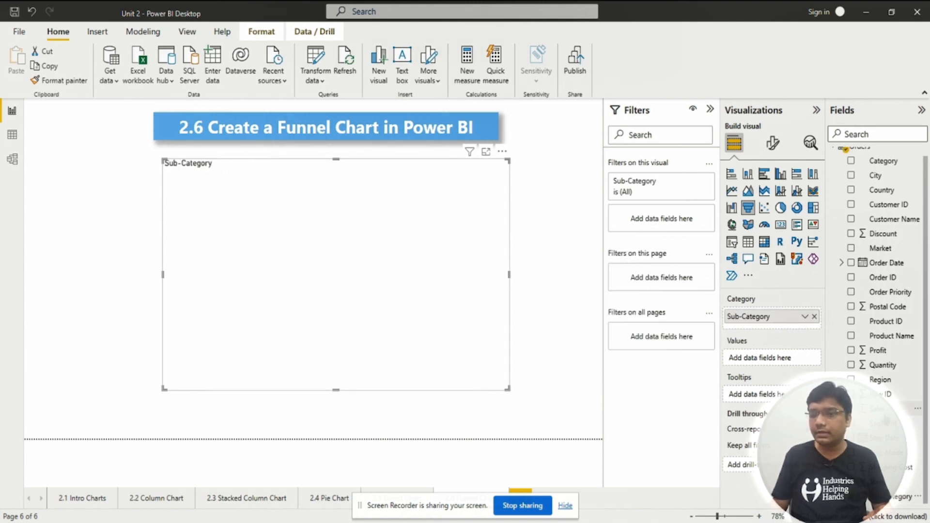
pyautogui.moveTo(887, 408); pyautogui.dragTo(785, 359)
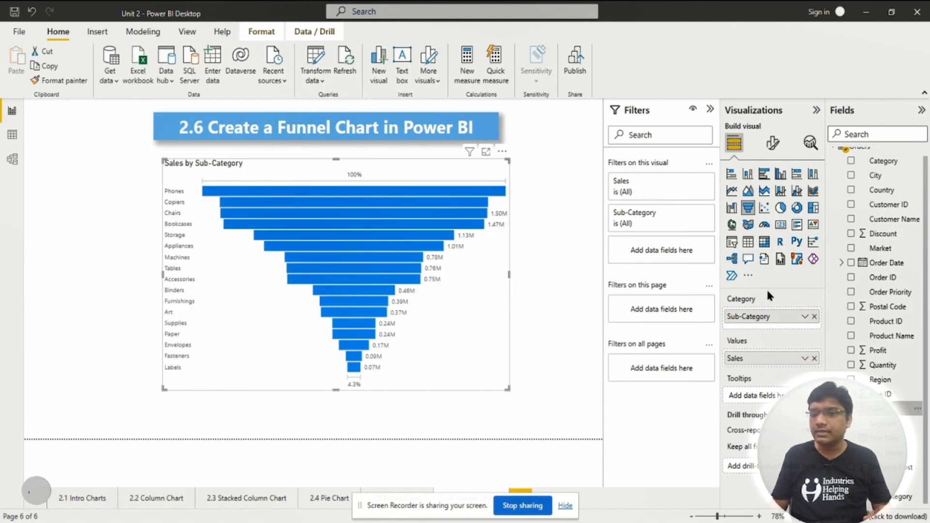
# - Change the default color of the funnel chart's bars to a near-black shade
pyautogui.click(773, 153)
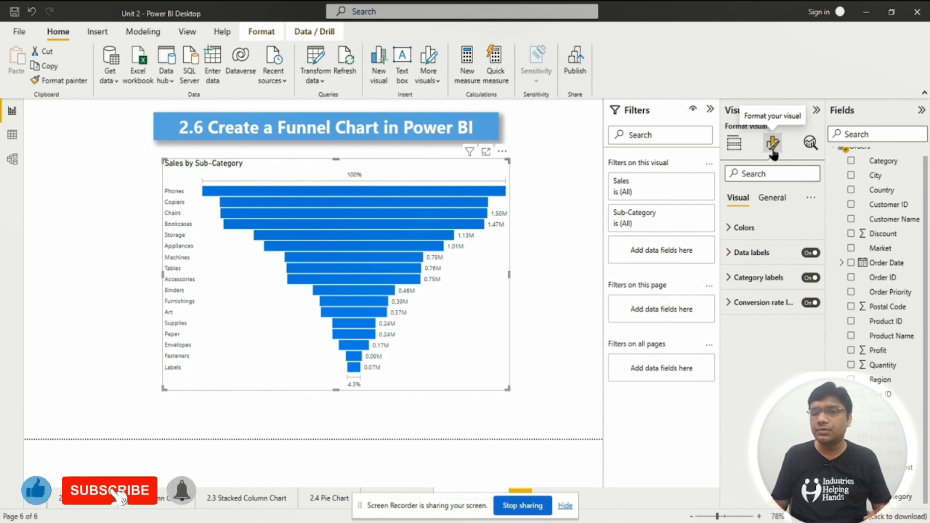
pyautogui.click(745, 229)
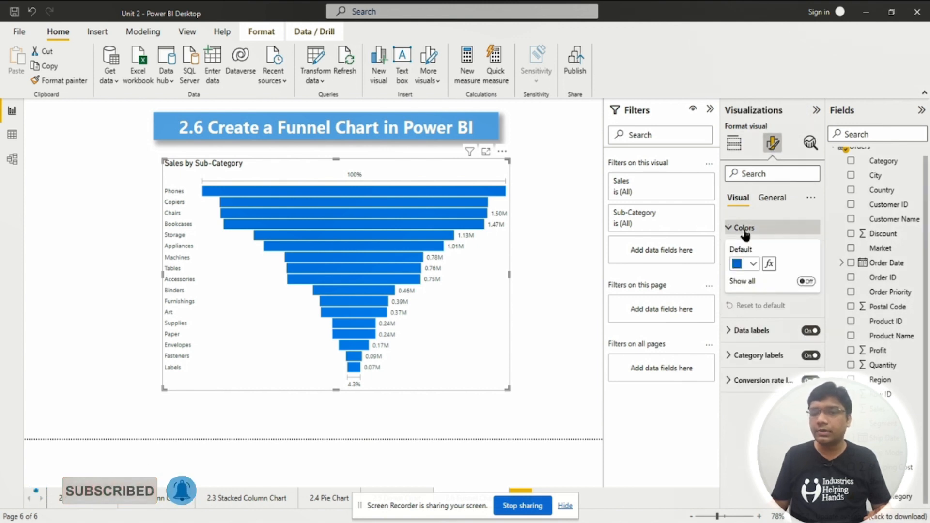
pyautogui.click(753, 264)
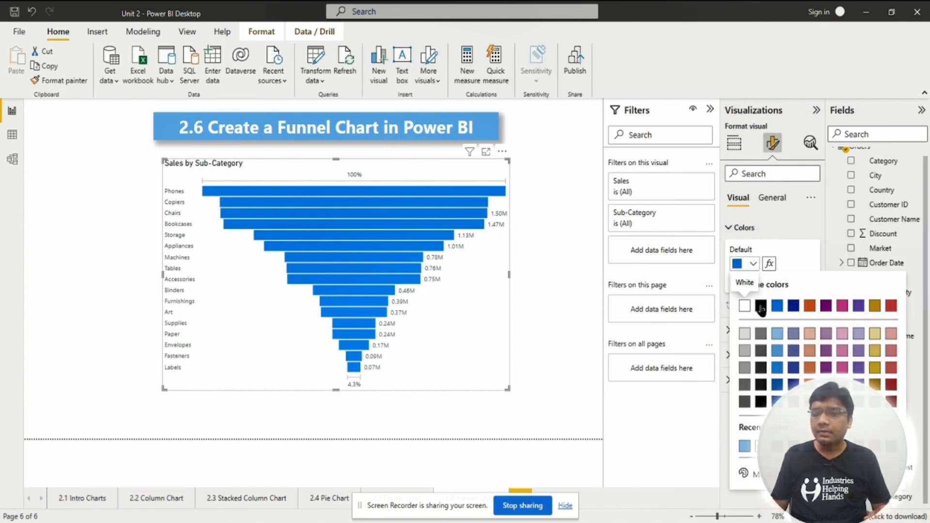
pyautogui.click(760, 369)
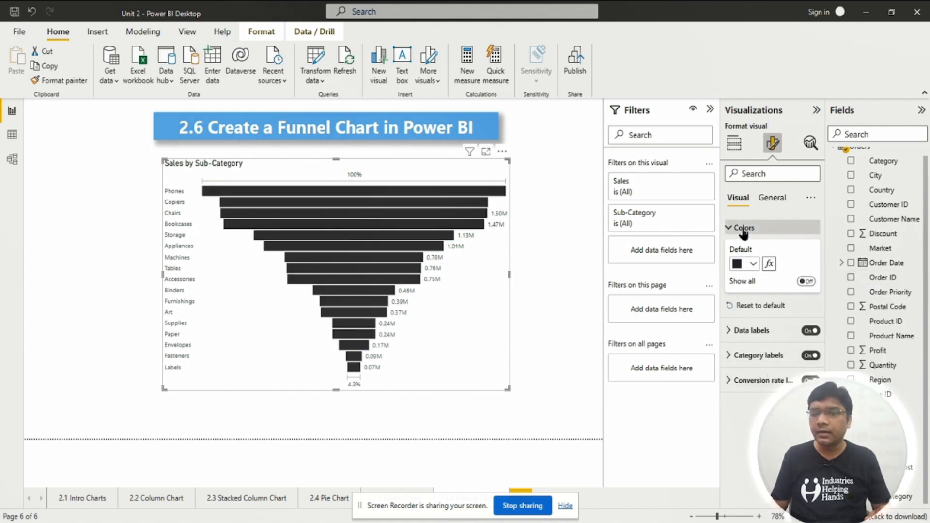
# - Turn on Show all for the funnel's bar colors and turn it off again
pyautogui.click(806, 281)
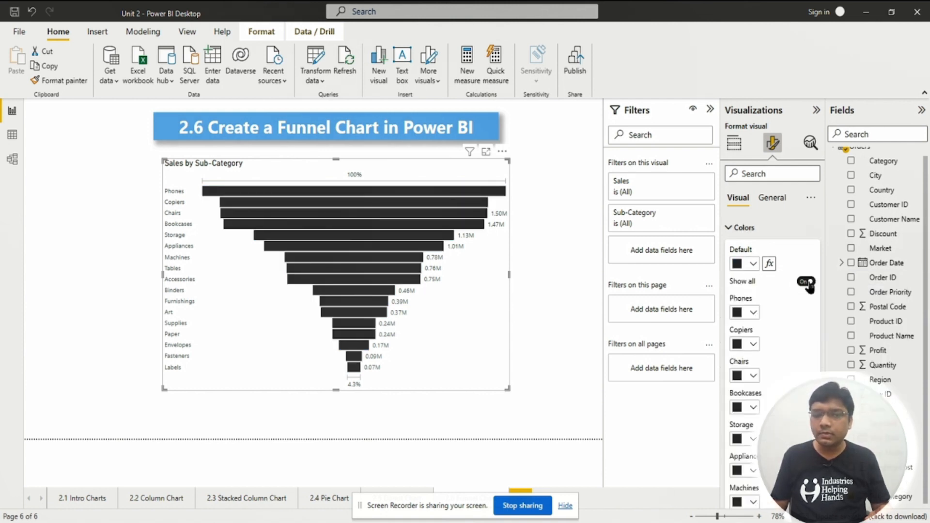
pyautogui.click(805, 282)
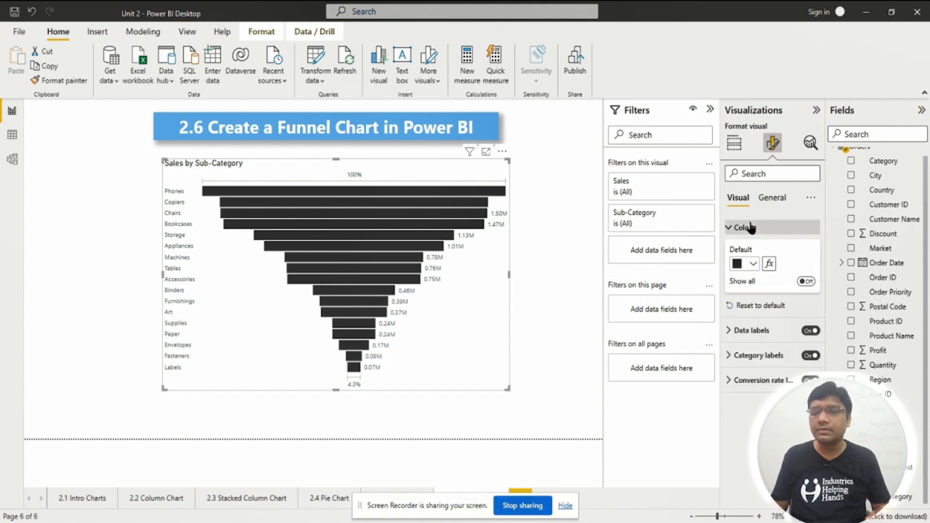
pyautogui.click(744, 227)
# - Try different data label positions on the funnel chart, including Outside end, and return to Inside center
pyautogui.click(752, 253)
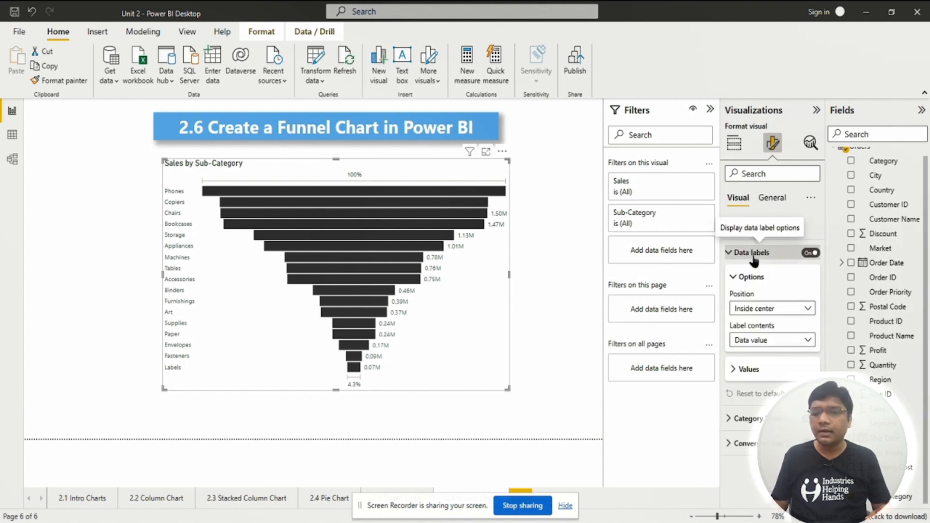
pyautogui.click(770, 308)
pyautogui.click(773, 314)
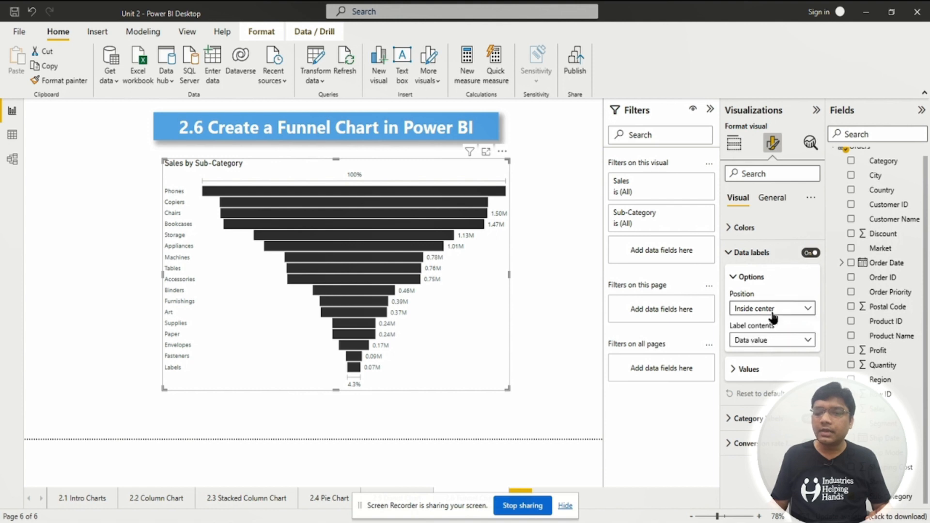
pyautogui.click(772, 312)
pyautogui.click(772, 315)
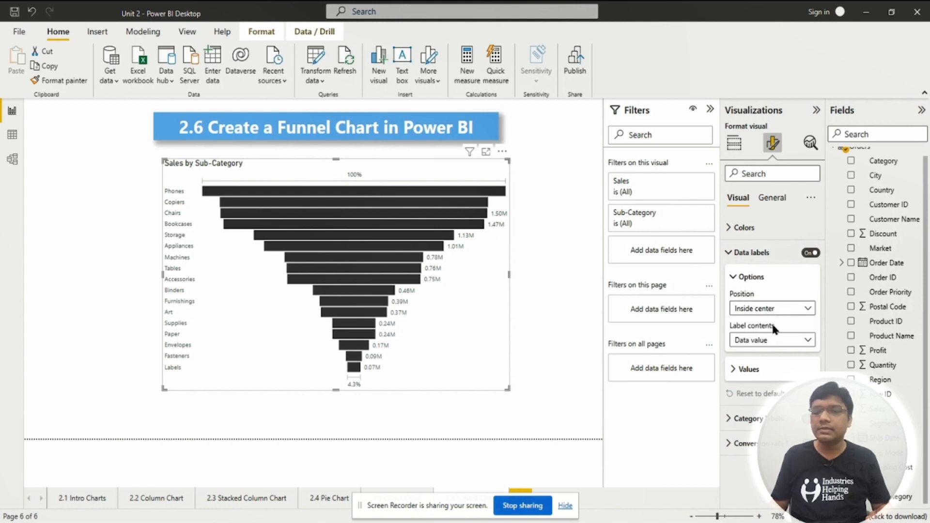
pyautogui.click(767, 312)
pyautogui.click(765, 322)
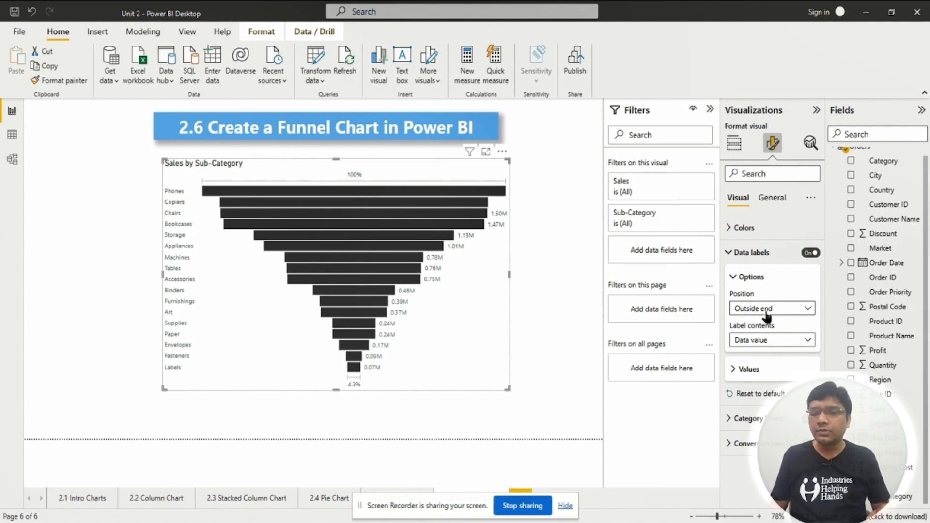
pyautogui.click(766, 314)
pyautogui.click(764, 340)
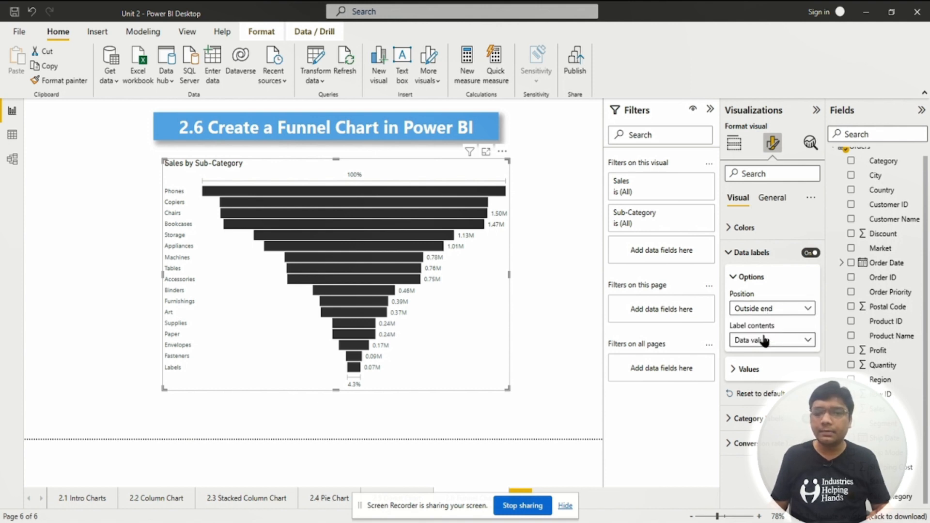
# - Try Percent of previous and the combined value-and-percent options as data label contents, and return to Data value
pyautogui.click(764, 340)
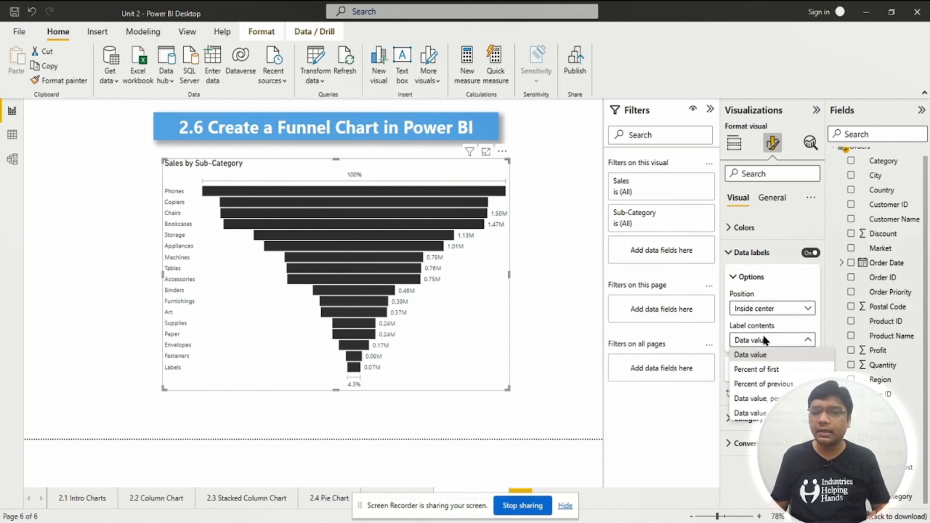
pyautogui.click(763, 386)
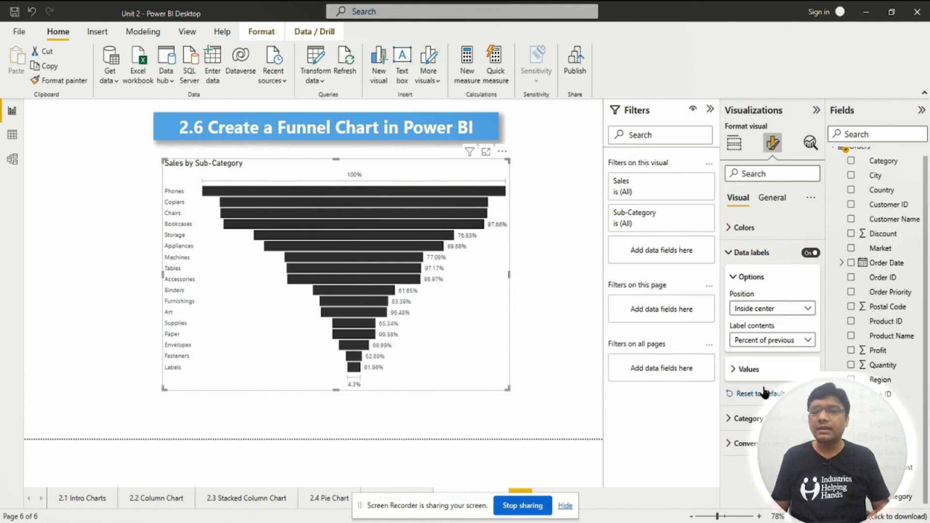
pyautogui.click(770, 340)
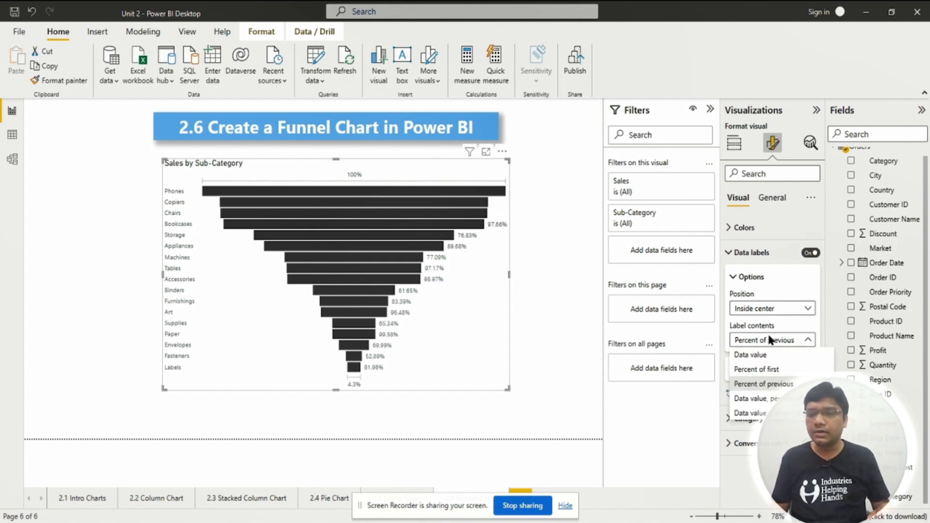
pyautogui.click(765, 394)
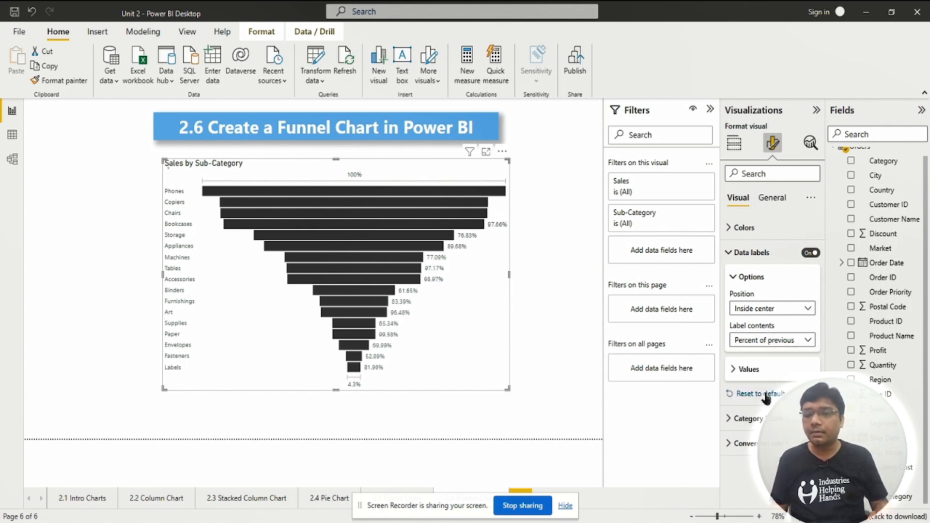
pyautogui.click(769, 339)
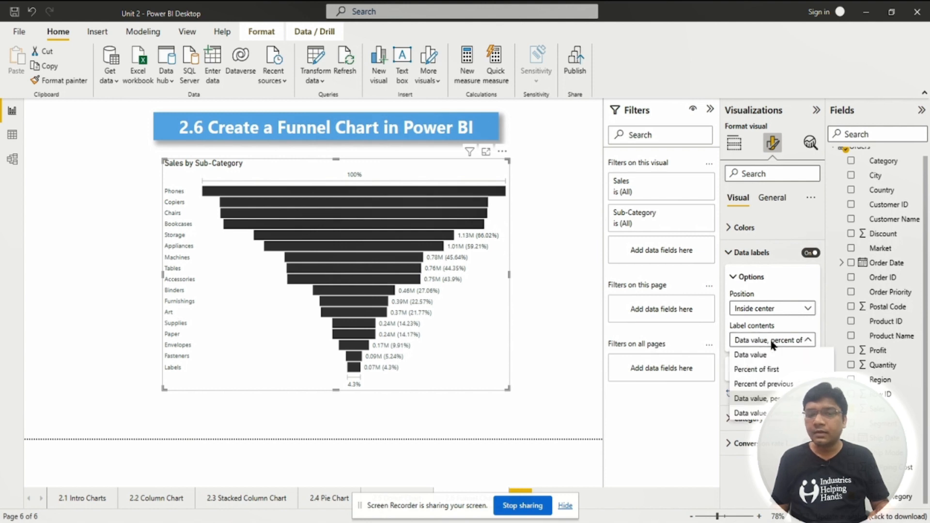
pyautogui.click(763, 412)
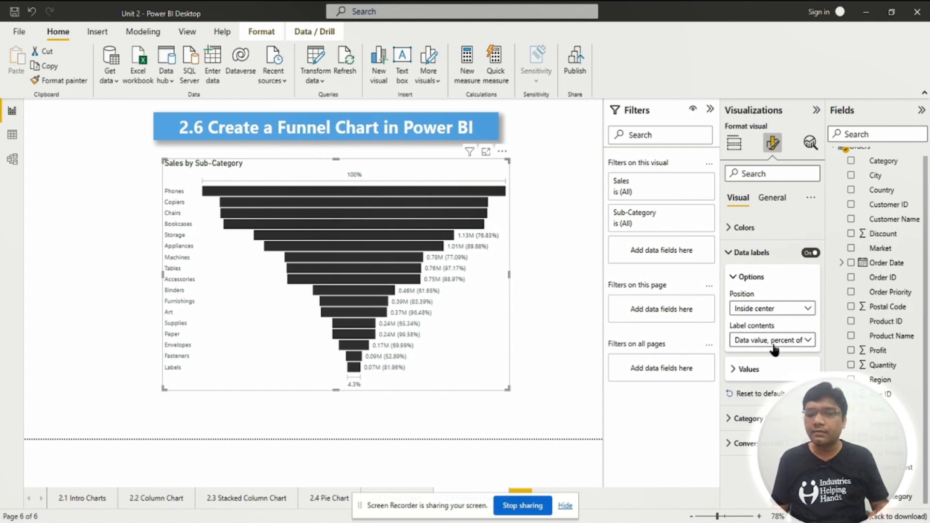
pyautogui.click(772, 343)
pyautogui.click(756, 296)
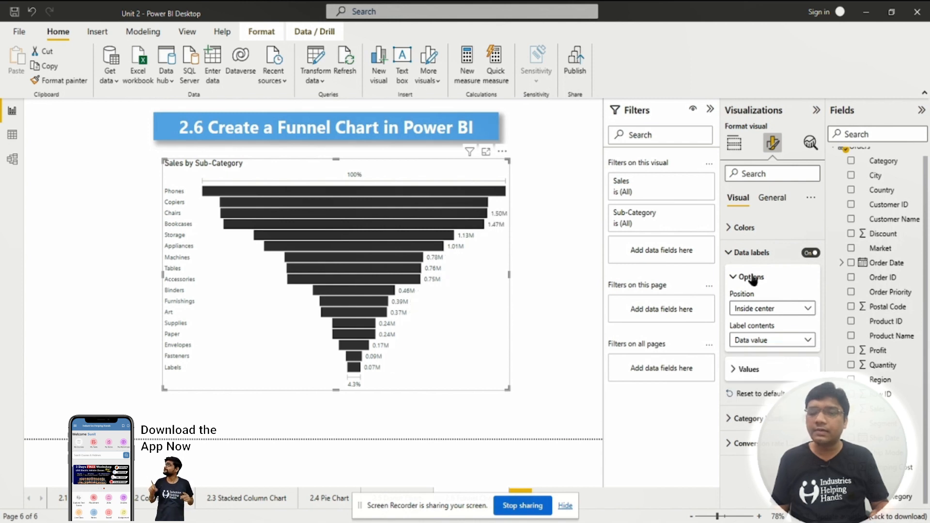
pyautogui.click(751, 276)
pyautogui.click(745, 255)
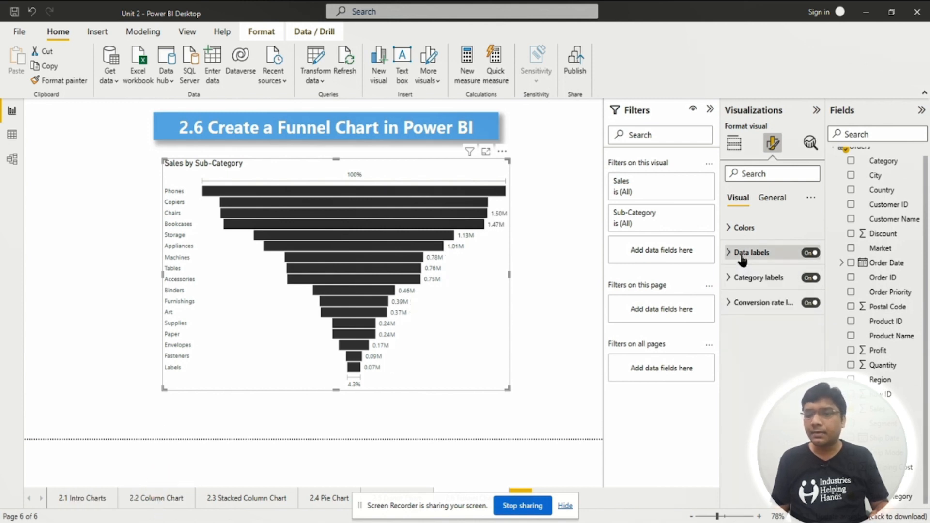
# - Try bold, light gray text for the funnel chart's category labels
pyautogui.click(745, 280)
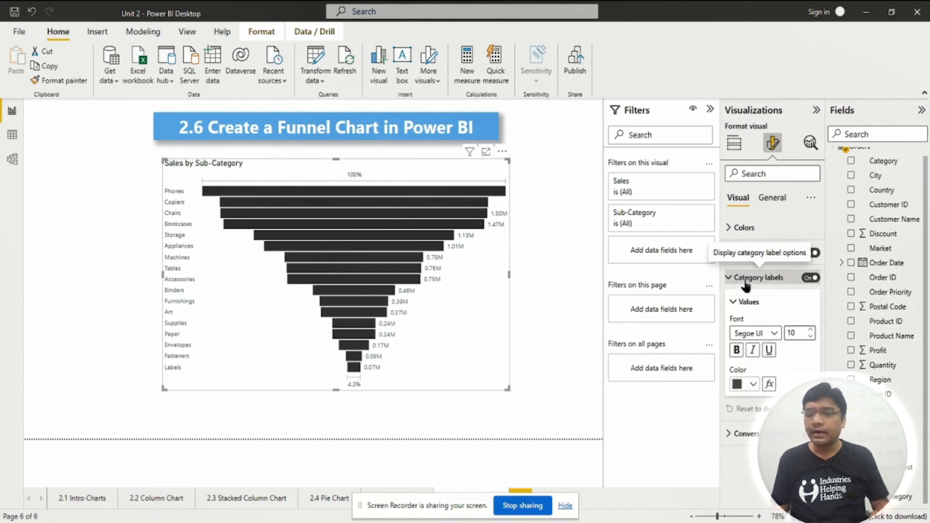
pyautogui.click(745, 384)
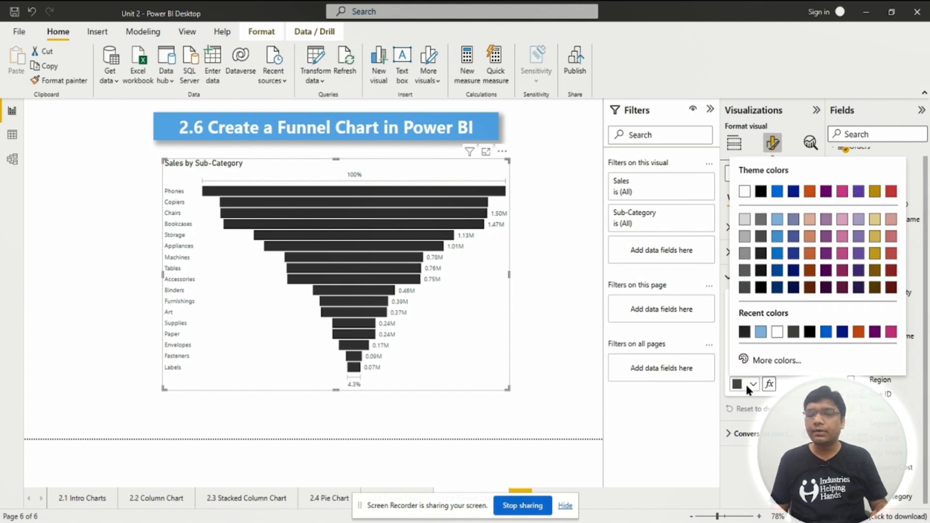
pyautogui.click(745, 222)
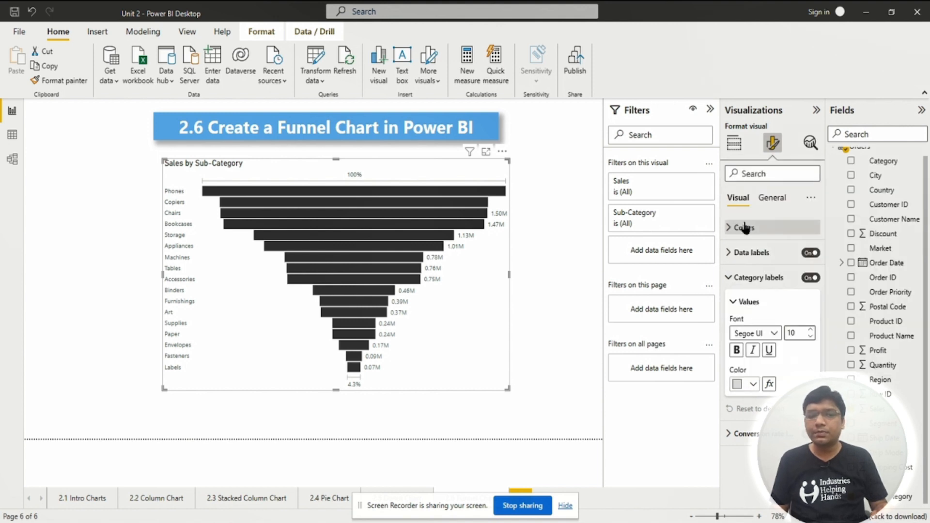
pyautogui.click(737, 349)
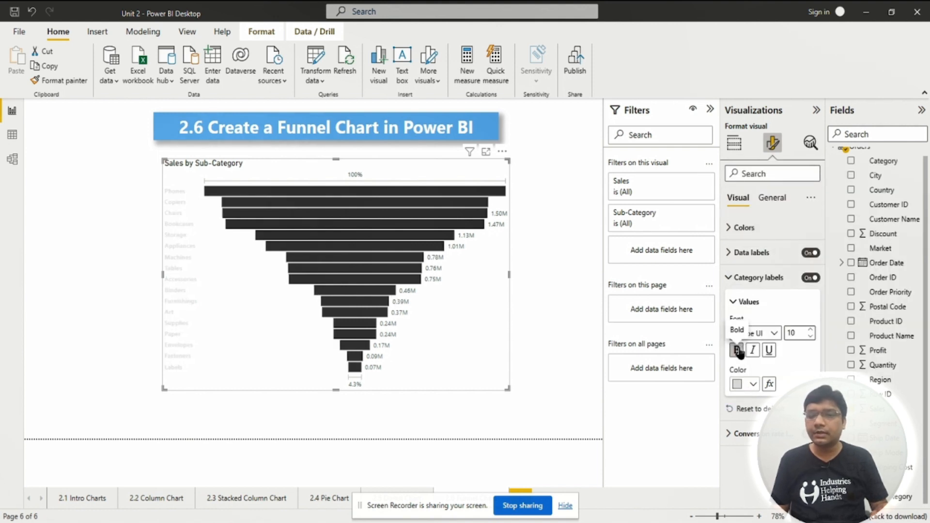
# - Set the category labels to regular-weight text in the near-black color
pyautogui.click(746, 383)
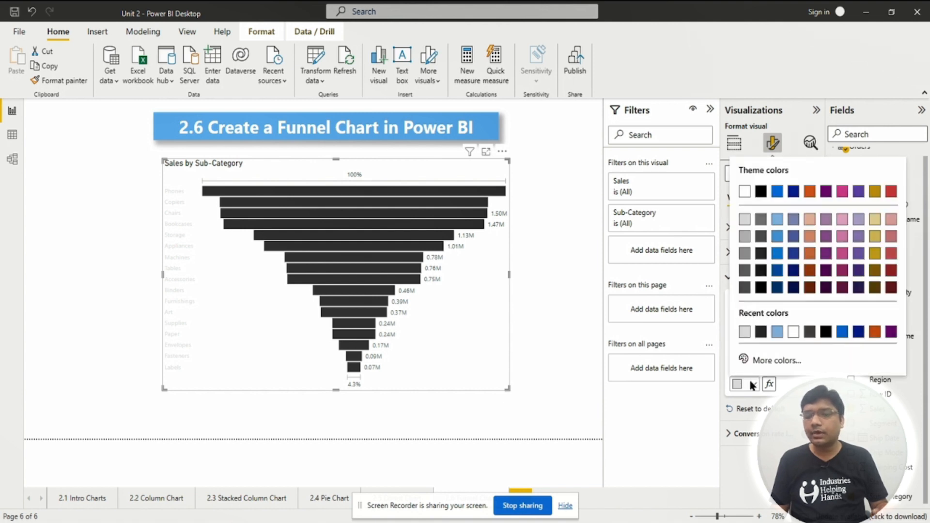
pyautogui.click(761, 332)
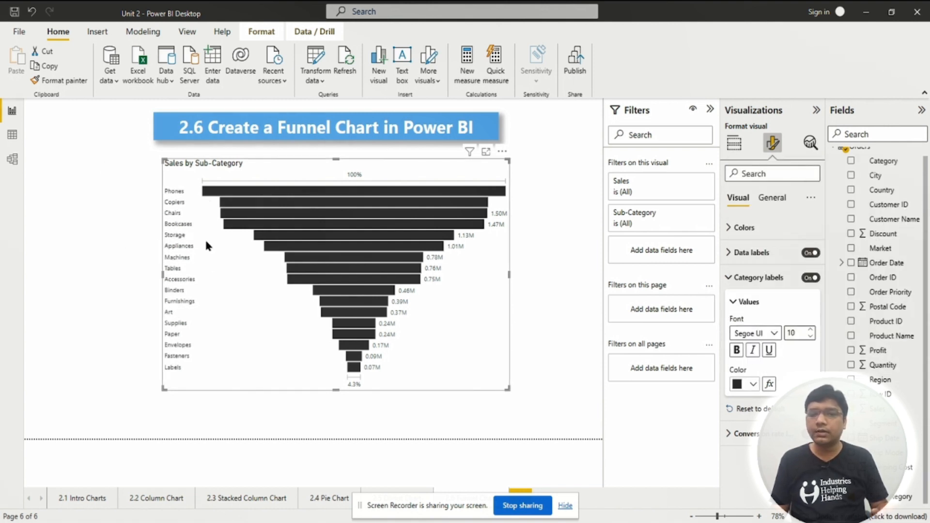
# - Enlarge the funnel chart and try hiding its conversion rate labels, leaving them switched on
pyautogui.moveTo(508, 389); pyautogui.dragTo(531, 396)
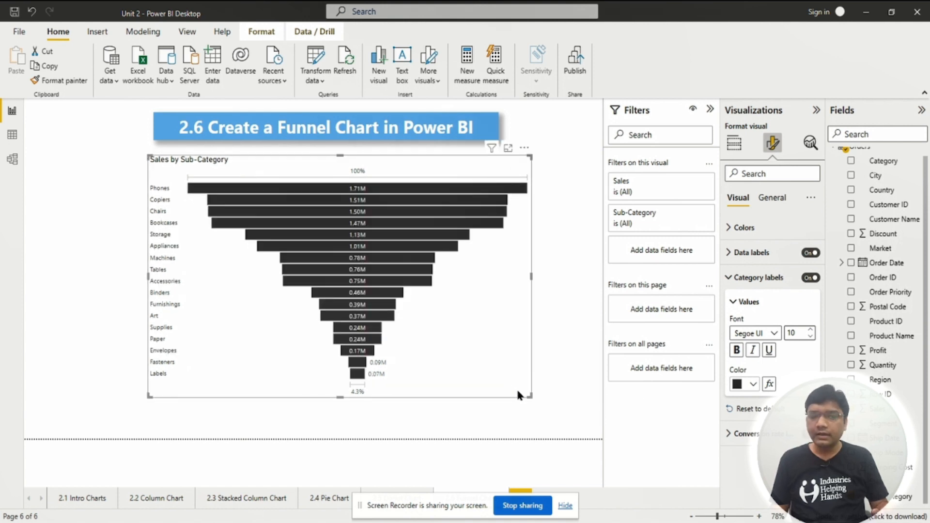
pyautogui.scroll(-3, 739, 439)
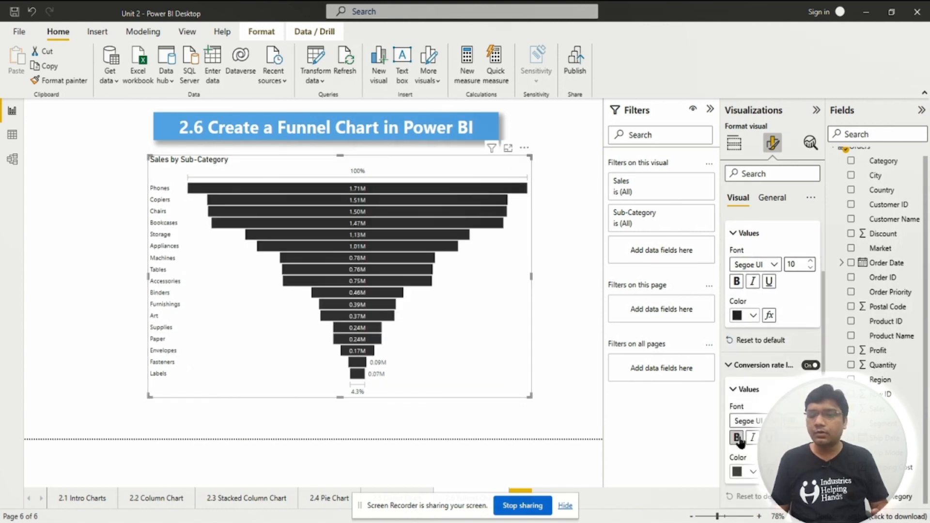
pyautogui.click(805, 366)
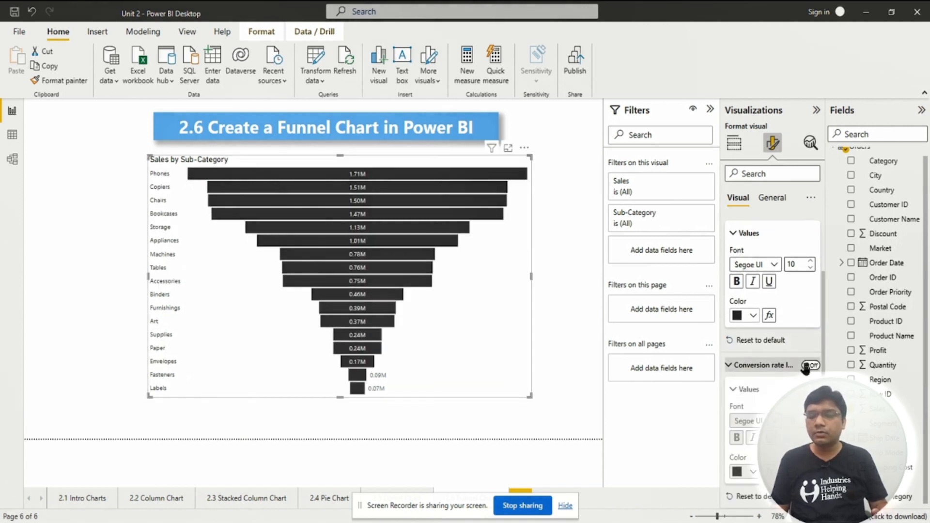
pyautogui.click(806, 366)
pyautogui.click(748, 233)
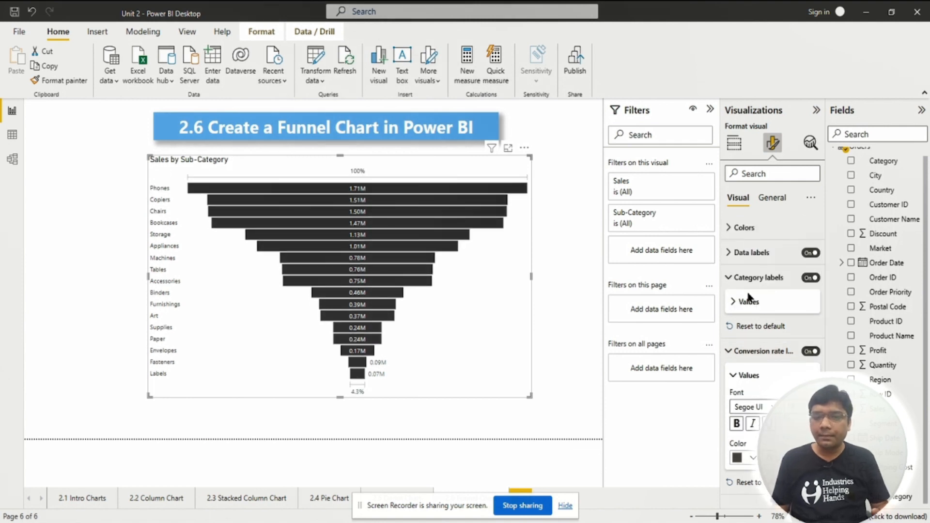
pyautogui.click(756, 351)
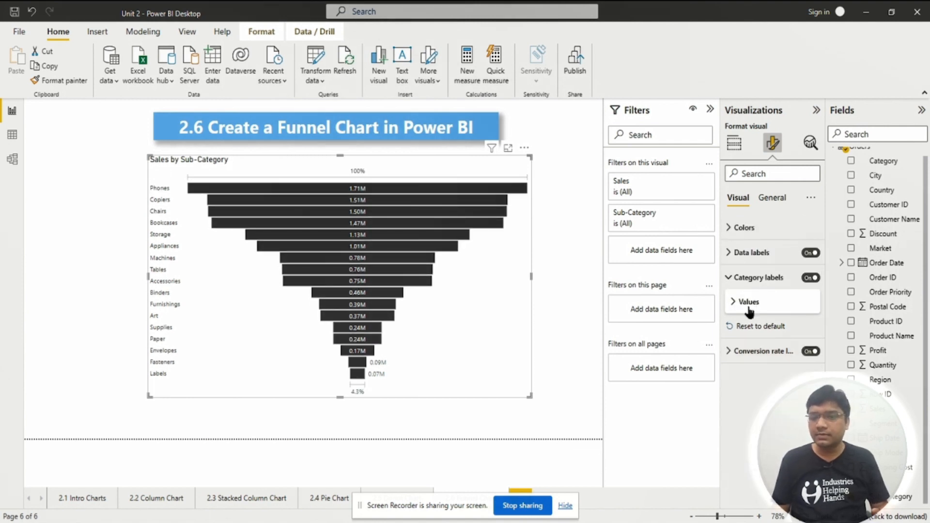
pyautogui.click(756, 277)
# - Try switching off the funnel chart's title and switch it back on
pyautogui.click(785, 198)
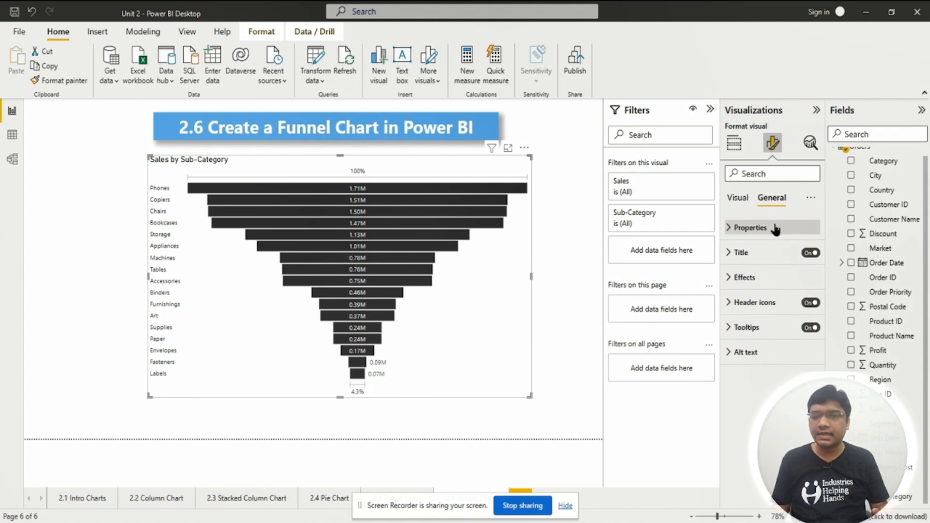
pyautogui.click(811, 255)
pyautogui.click(810, 255)
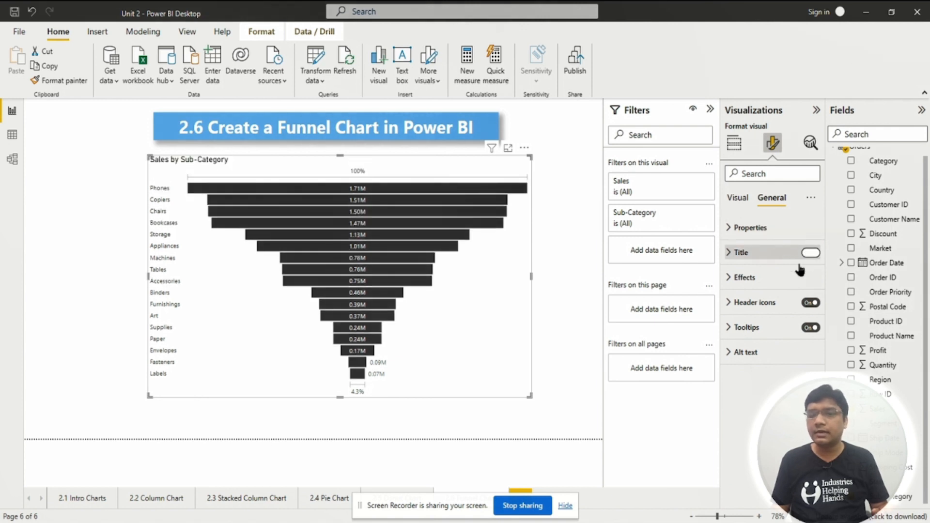
# - Try light blue and gray as the funnel chart's background color, and switch the background off
pyautogui.click(777, 277)
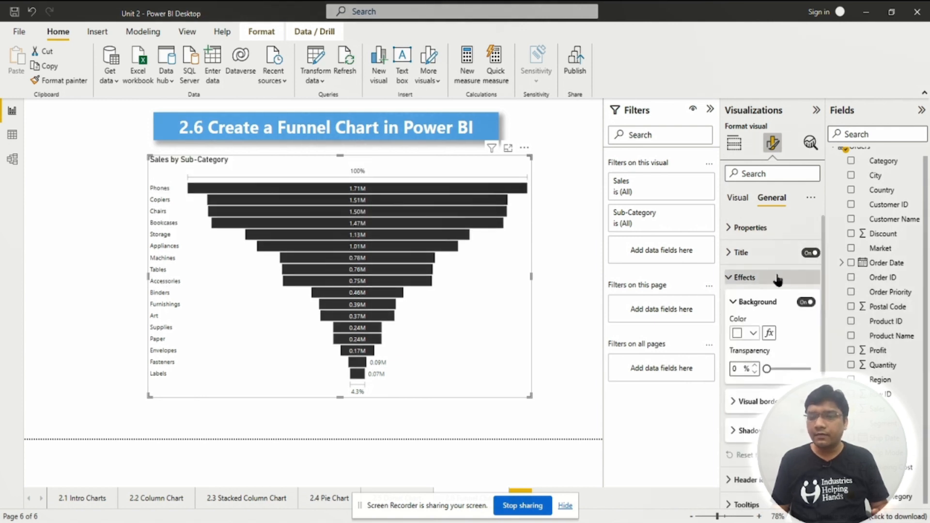
pyautogui.click(753, 334)
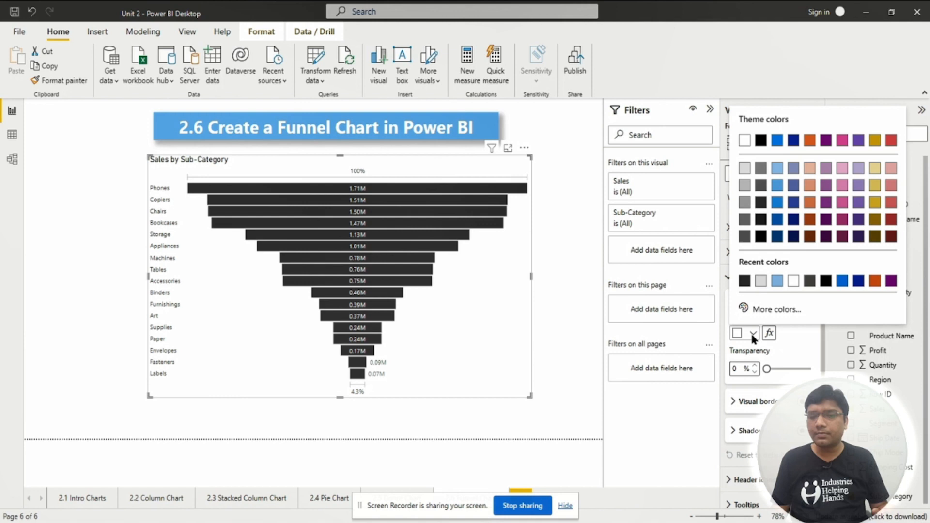
pyautogui.click(776, 281)
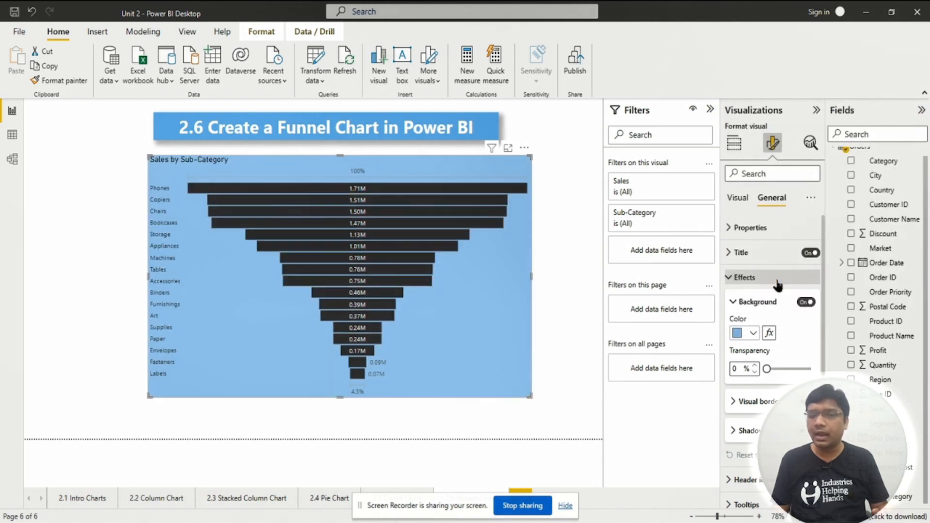
pyautogui.click(754, 333)
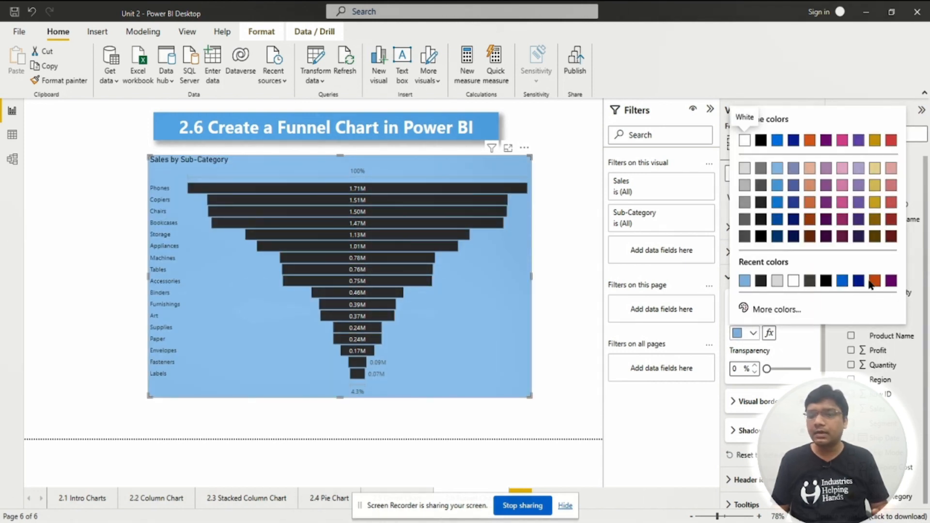
pyautogui.click(743, 185)
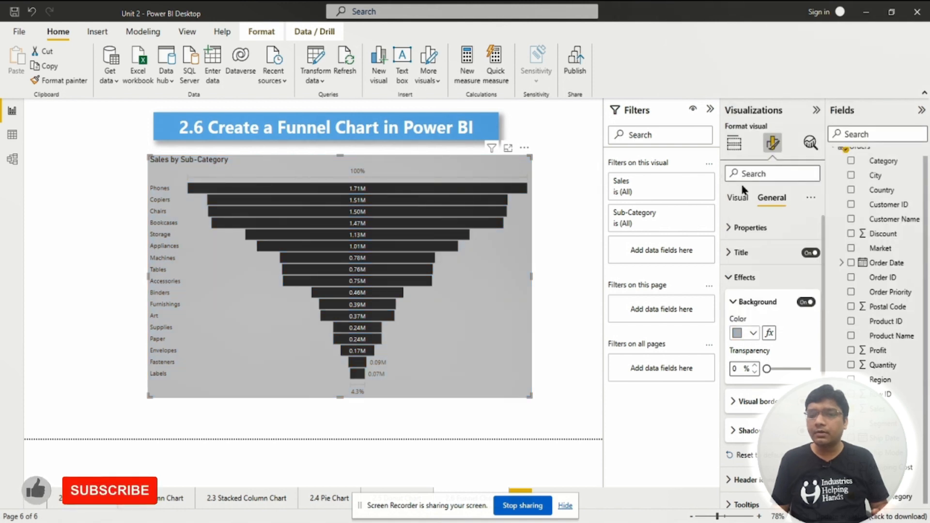
pyautogui.click(753, 333)
pyautogui.click(753, 333)
pyautogui.click(806, 302)
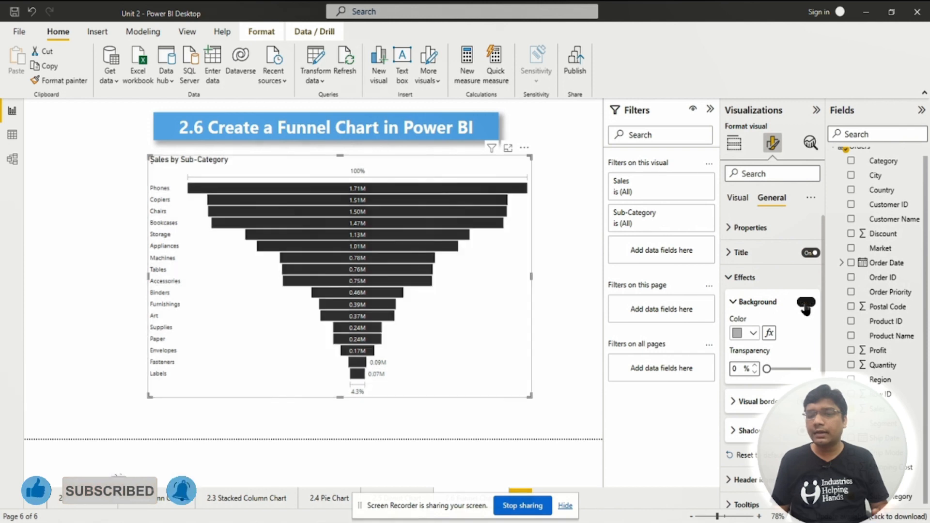
pyautogui.click(753, 302)
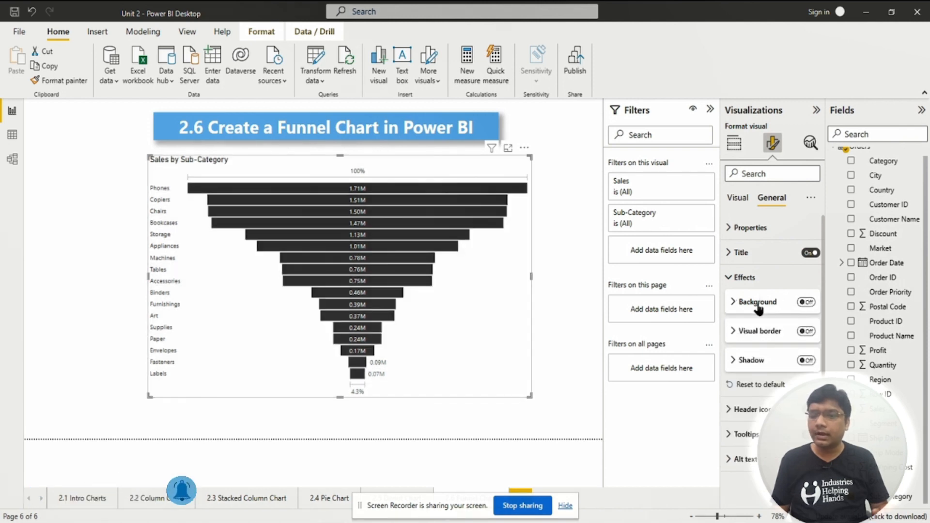
# - Try a black visual border with 30 px rounded corners around the funnel chart
pyautogui.click(766, 329)
pyautogui.moveTo(778, 398); pyautogui.dragTo(816, 398)
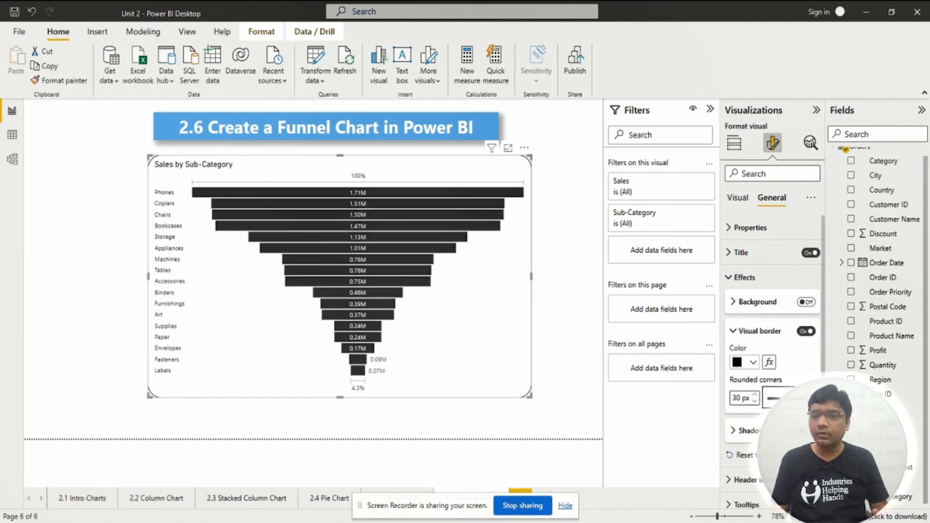
pyautogui.click(761, 332)
# - Switch on the funnel chart's shadow and switch off its visual border
pyautogui.click(758, 360)
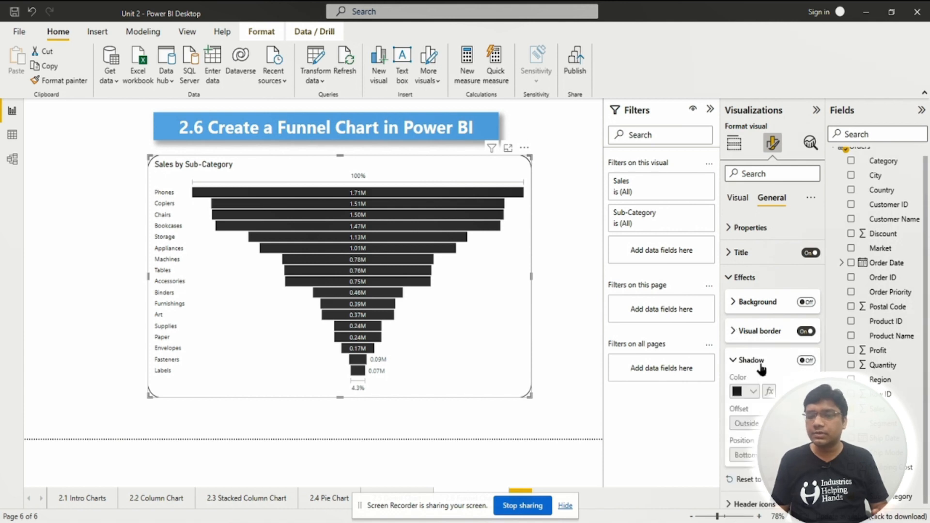
pyautogui.click(805, 331)
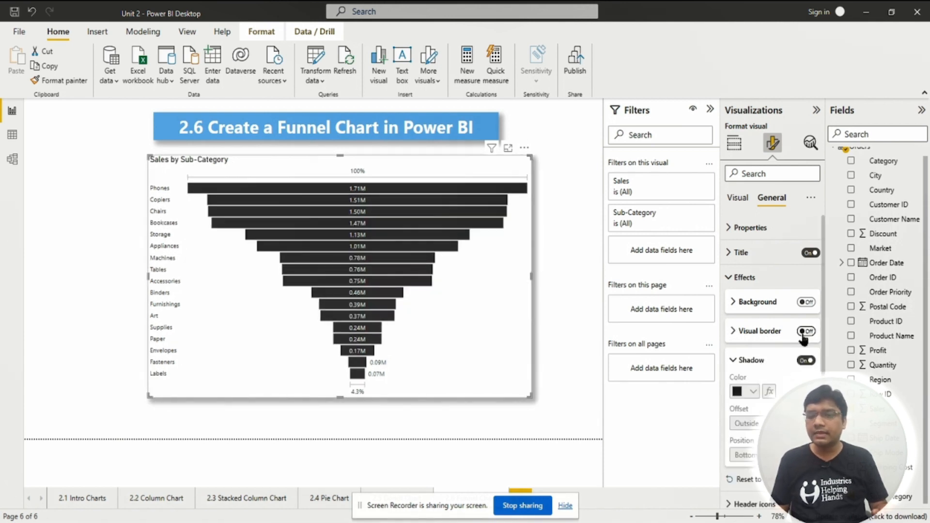
pyautogui.click(805, 361)
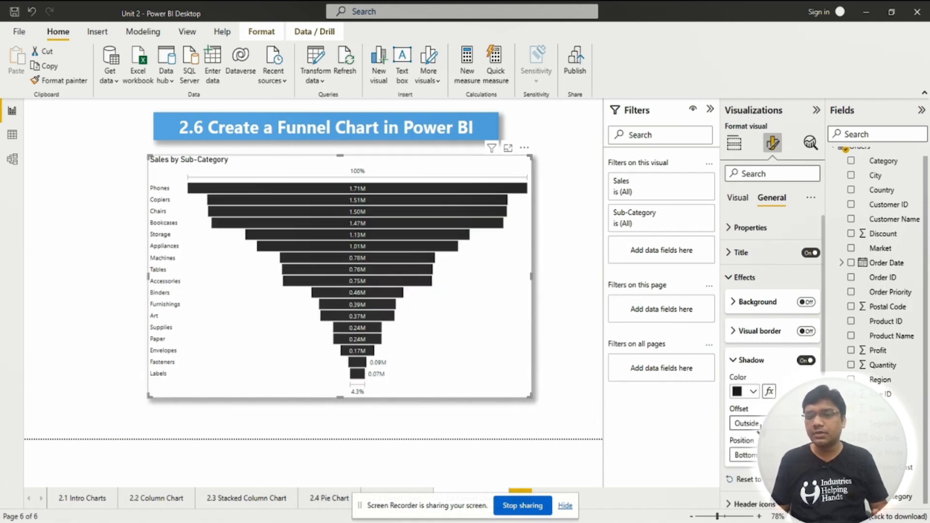
# - Try the Inside shadow offset, keep it at Outside, and set the shadow position to Center
pyautogui.click(759, 425)
pyautogui.click(747, 438)
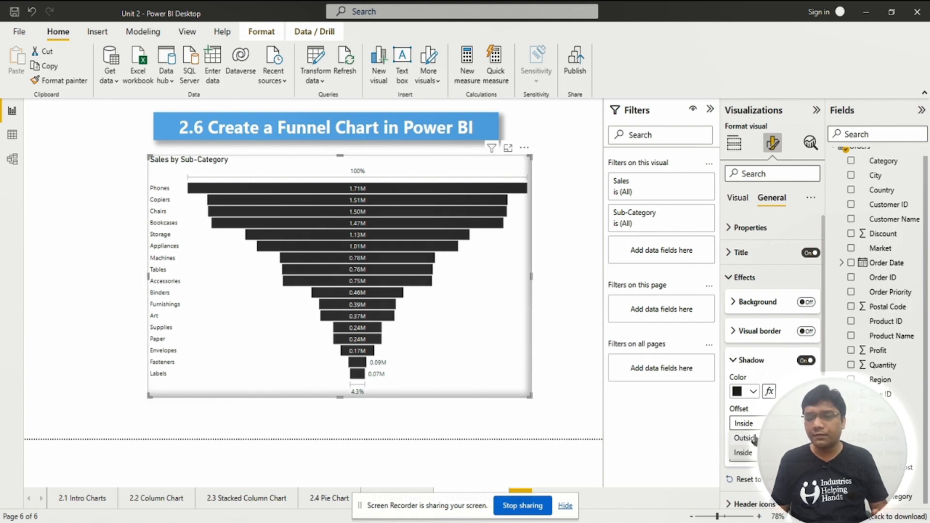
pyautogui.click(744, 455)
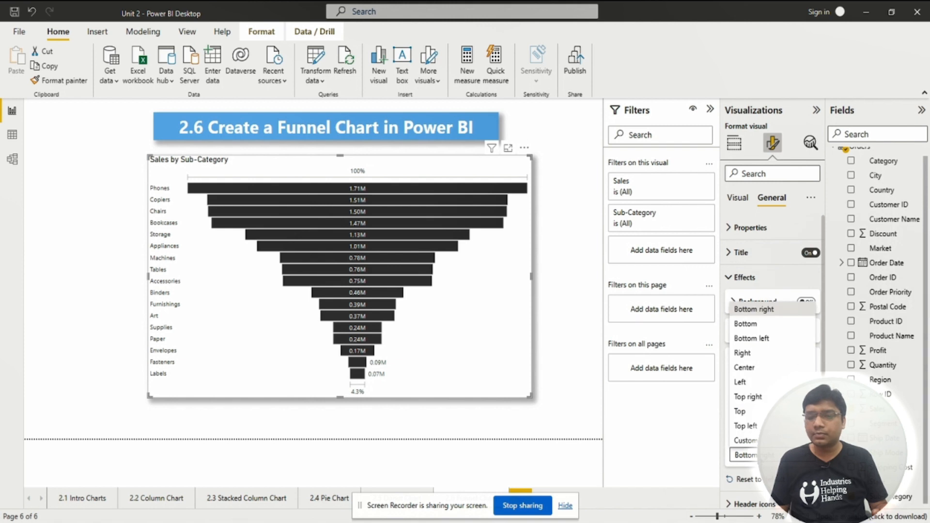
pyautogui.click(750, 371)
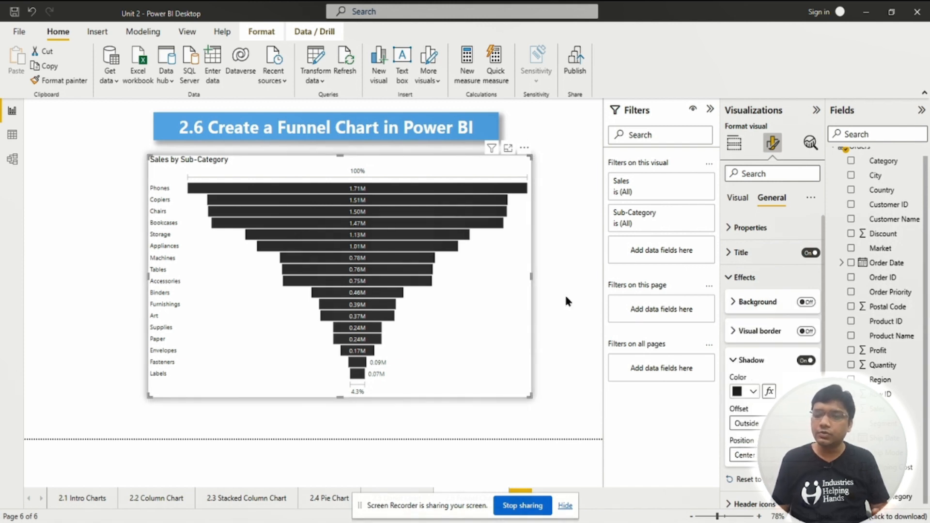
# - Reposition and enlarge the funnel chart on the page below the title banner
pyautogui.click(551, 304)
pyautogui.click(529, 364)
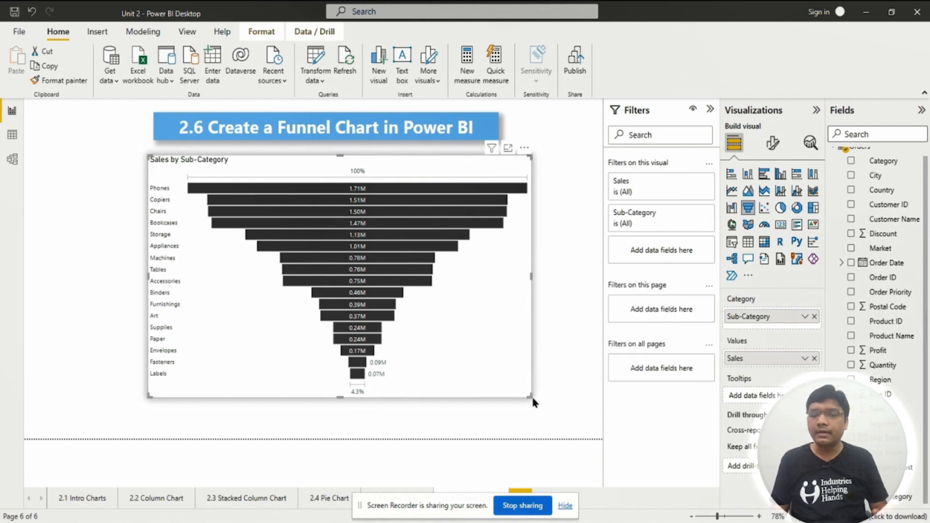
pyautogui.moveTo(527, 398); pyautogui.dragTo(486, 334)
pyautogui.moveTo(459, 334); pyautogui.dragTo(475, 392)
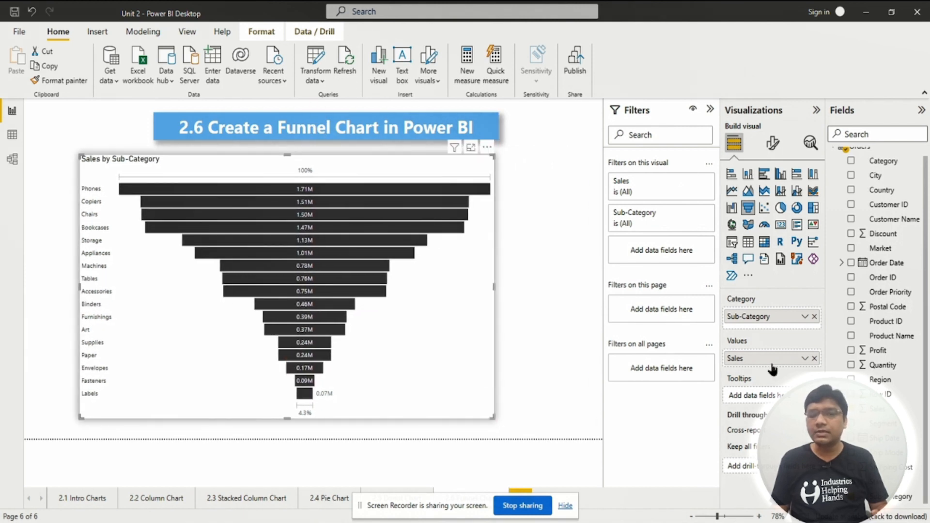
pyautogui.click(768, 145)
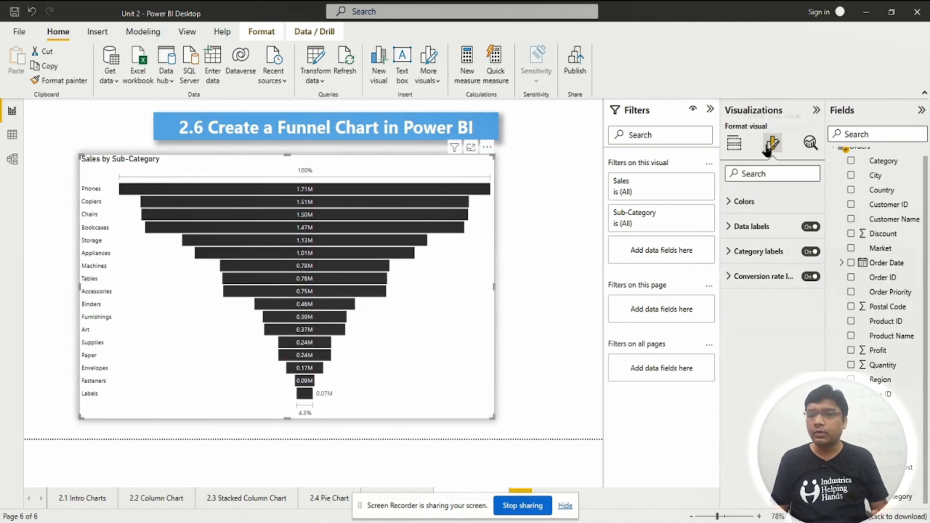
pyautogui.click(772, 143)
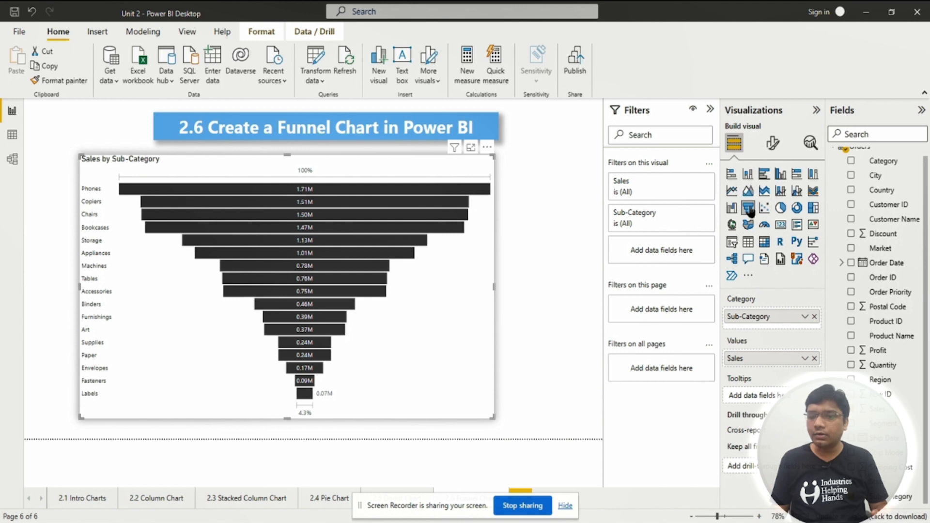
pyautogui.moveTo(472, 393)
pyautogui.mouseDown()
pyautogui.moveTo(557, 412)
pyautogui.moveTo(542, 388)
pyautogui.moveTo(472, 387)
pyautogui.mouseUp()
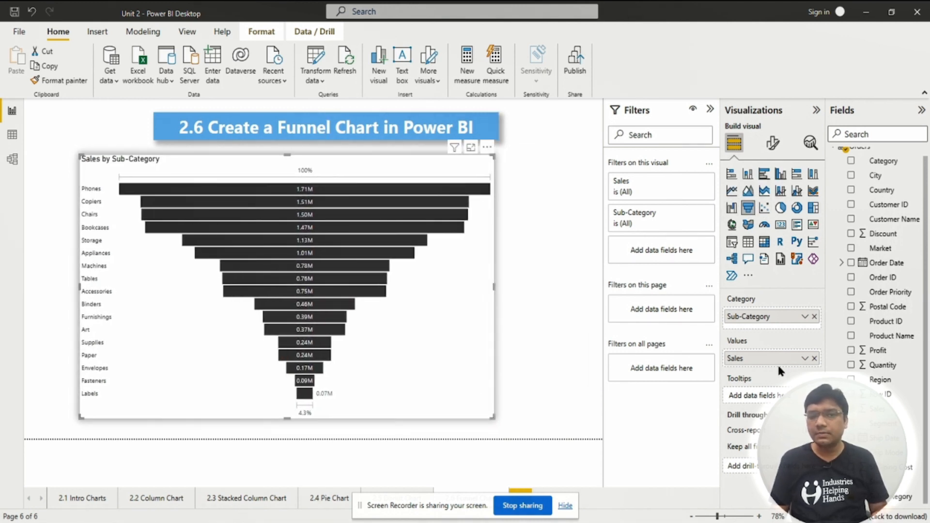
pyautogui.click(774, 144)
pyautogui.click(734, 143)
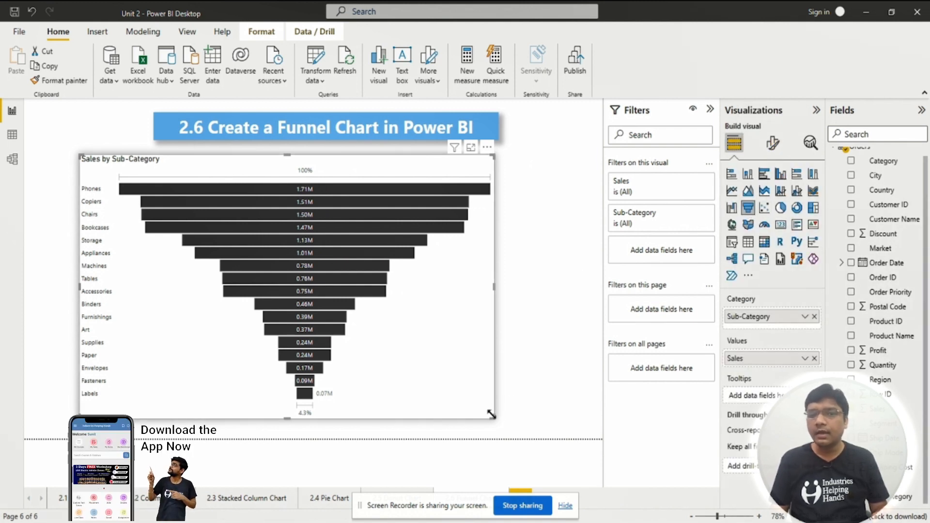
# - Enlarge the funnel chart down to the page's lower boundary and deselect it
pyautogui.moveTo(493, 418); pyautogui.dragTo(543, 434)
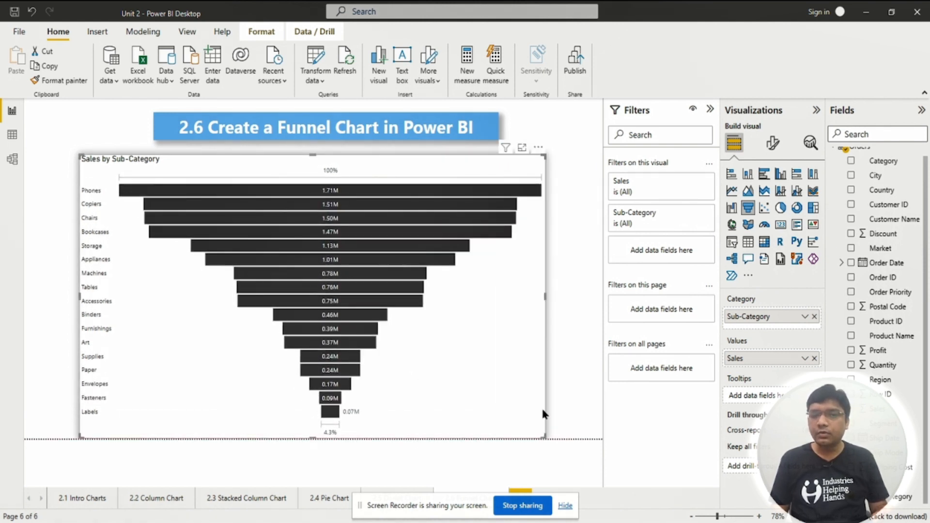
pyautogui.click(569, 335)
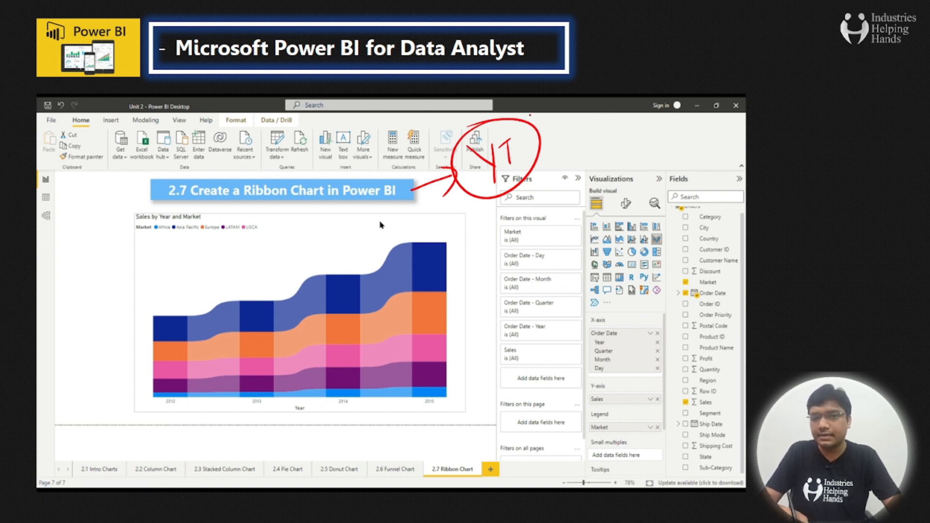
pyautogui.moveTo(551, 63); pyautogui.dragTo(613, 46)
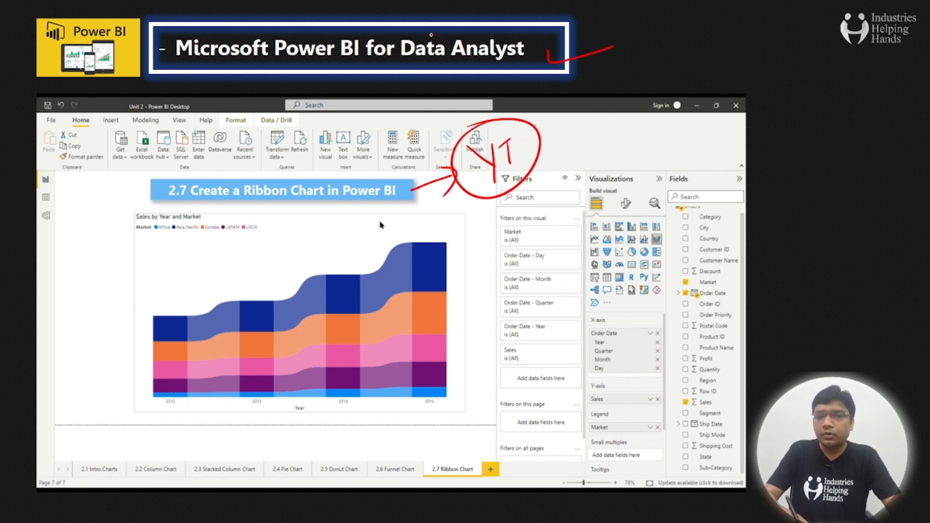
pyautogui.moveTo(428, 21); pyautogui.dragTo(406, 75)
pyautogui.moveTo(536, 61); pyautogui.dragTo(521, 90)
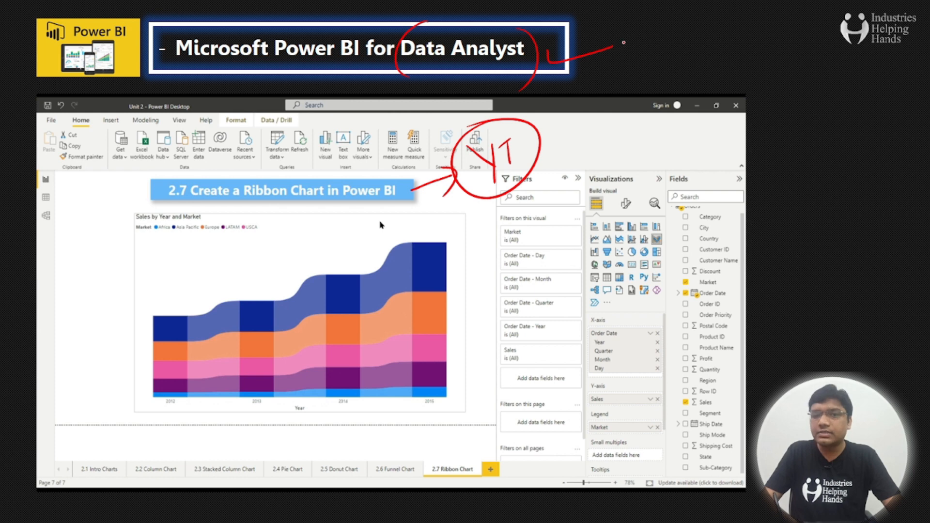
pyautogui.moveTo(636, 32)
pyautogui.mouseDown()
pyautogui.moveTo(625, 52)
pyautogui.moveTo(664, 46)
pyautogui.mouseUp()
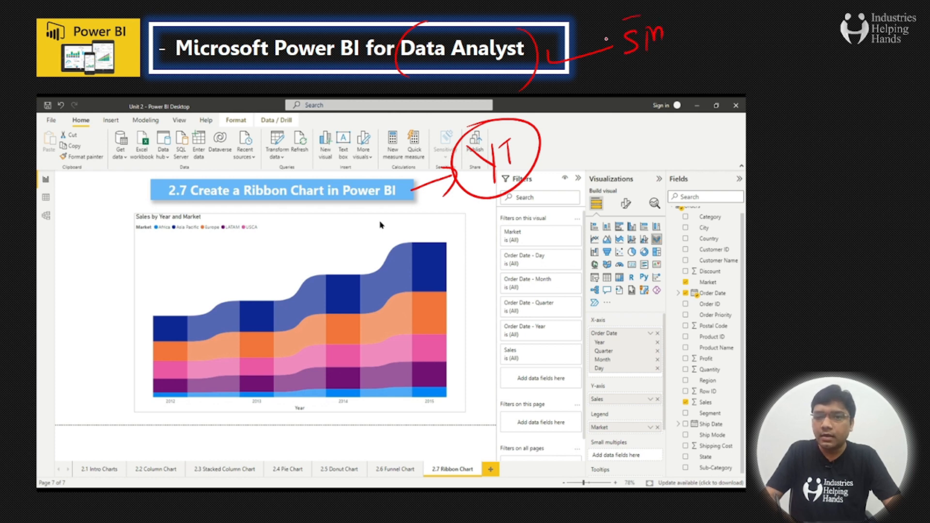
pyautogui.moveTo(644, 16)
pyautogui.mouseDown()
pyautogui.moveTo(671, 29)
pyautogui.moveTo(679, 77)
pyautogui.mouseUp()
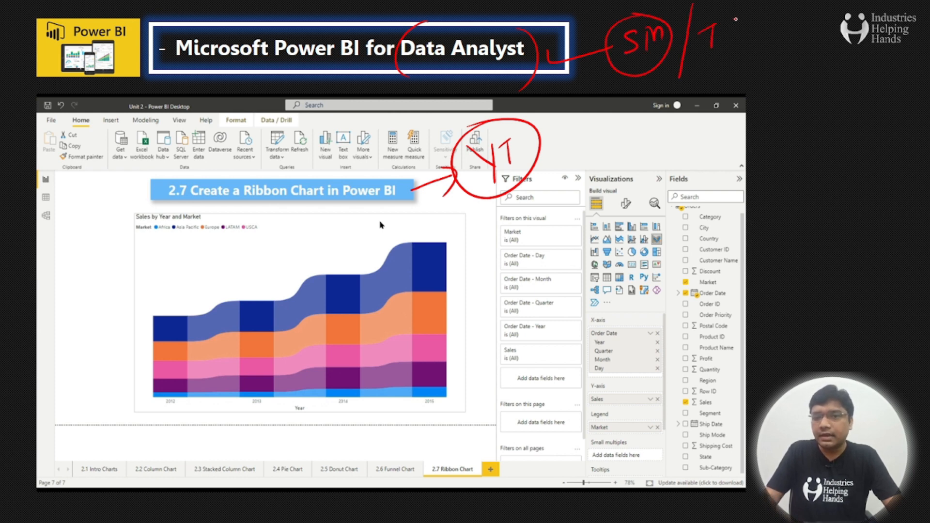
pyautogui.moveTo(739, 20); pyautogui.dragTo(725, 38)
pyautogui.moveTo(705, 12)
pyautogui.mouseDown()
pyautogui.moveTo(712, 63)
pyautogui.moveTo(708, 25)
pyautogui.mouseUp()
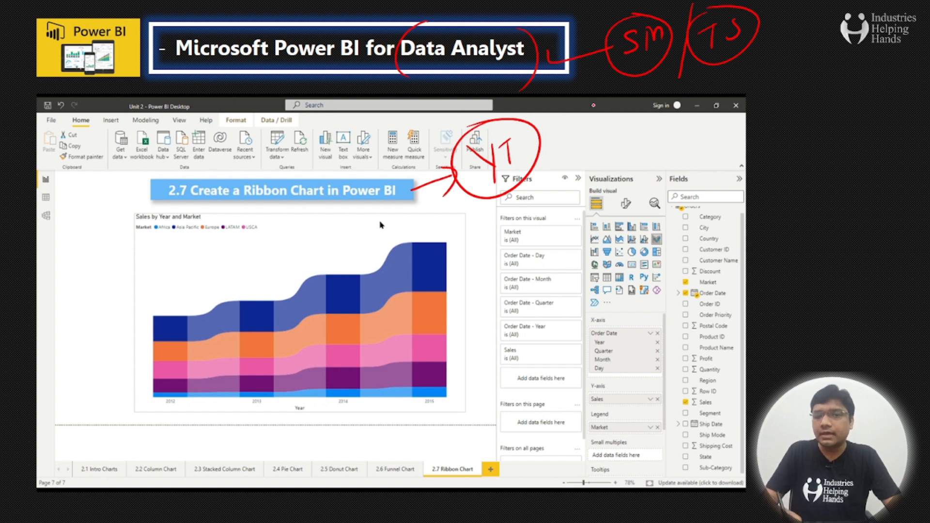